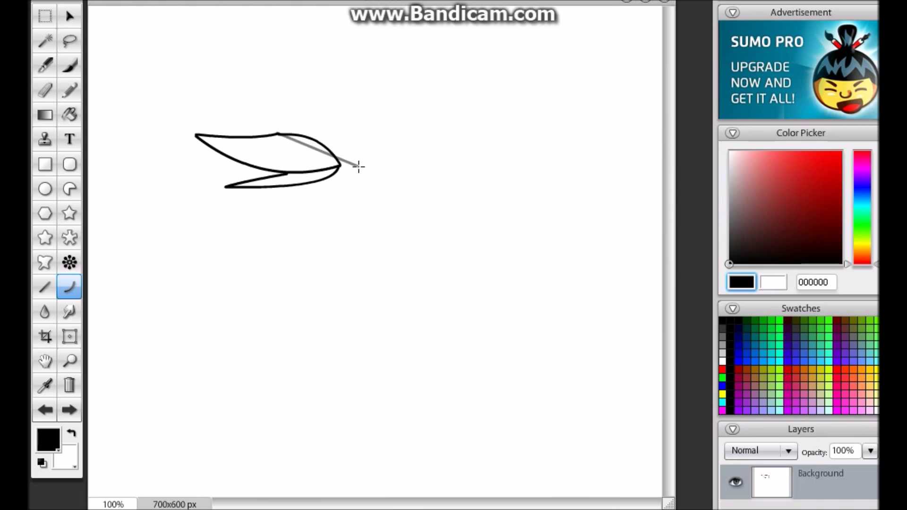
# - Draw the turkey's snood and hanging wattle around the beak, then curve the head and back of the neck down from it
pyautogui.moveTo(329, 286); pyautogui.dragTo(348, 245)
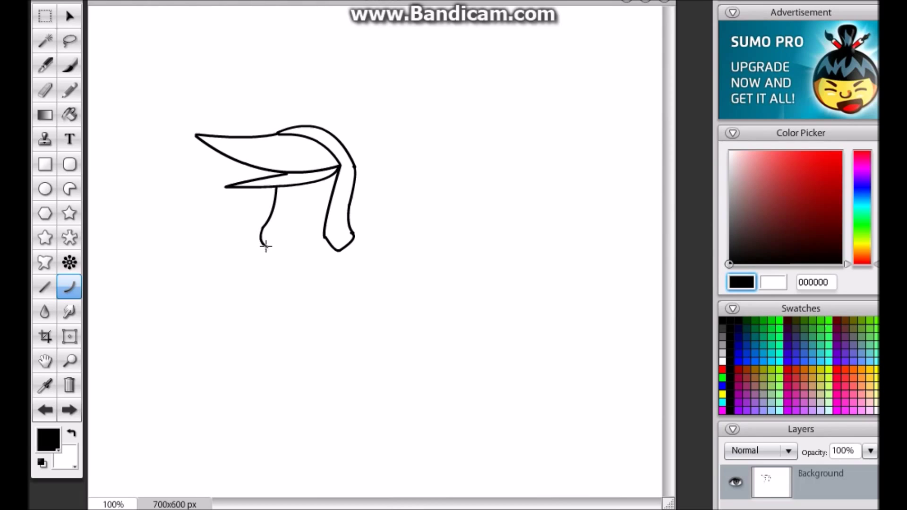
pyautogui.moveTo(292, 127); pyautogui.dragTo(446, 101)
pyautogui.press('Escape')
pyautogui.moveTo(278, 132)
pyautogui.mouseDown()
pyautogui.moveTo(378, 61)
pyautogui.moveTo(421, 277)
pyautogui.moveTo(393, 378)
pyautogui.moveTo(397, 410)
pyautogui.mouseUp()
pyautogui.click(495, 93)
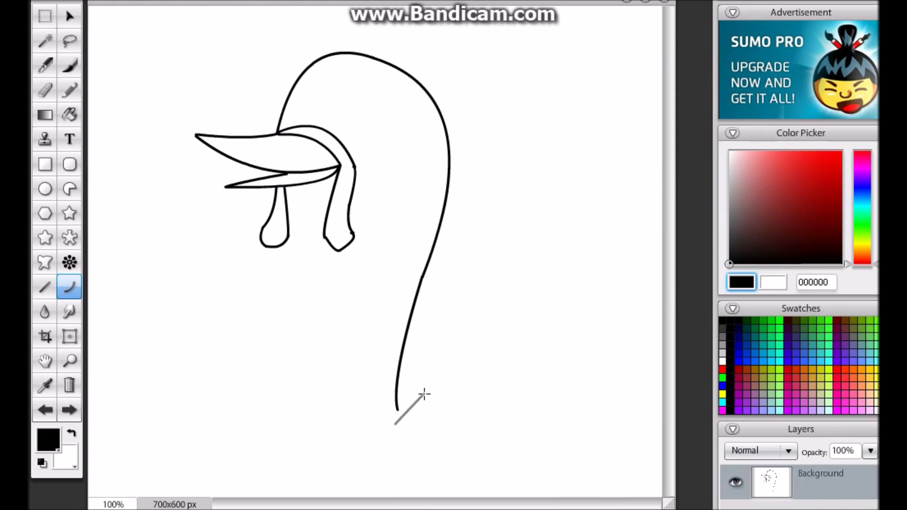
# - Draw the right wing with a long upper edge sweeping to the canvas top and scalloped feather curves along its lower side
pyautogui.moveTo(440, 323)
pyautogui.mouseDown()
pyautogui.moveTo(537, 257)
pyautogui.moveTo(597, 105)
pyautogui.moveTo(611, 106)
pyautogui.moveTo(643, 6)
pyautogui.mouseUp()
pyautogui.click(463, 306)
pyautogui.moveTo(618, 206); pyautogui.dragTo(601, 218)
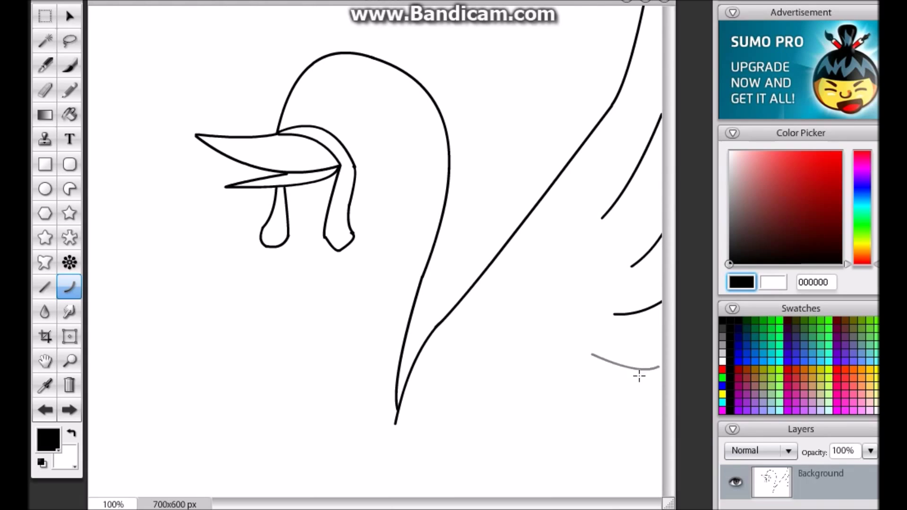
pyautogui.click(601, 405)
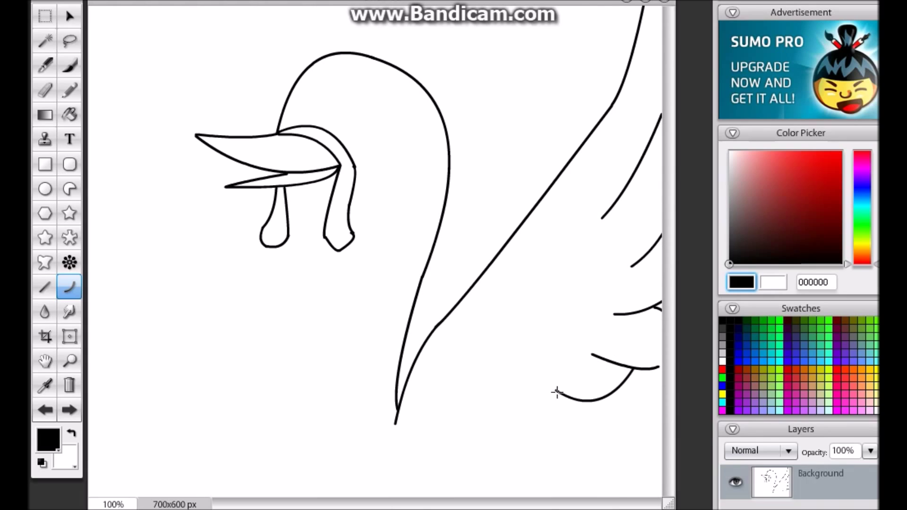
pyautogui.click(558, 425)
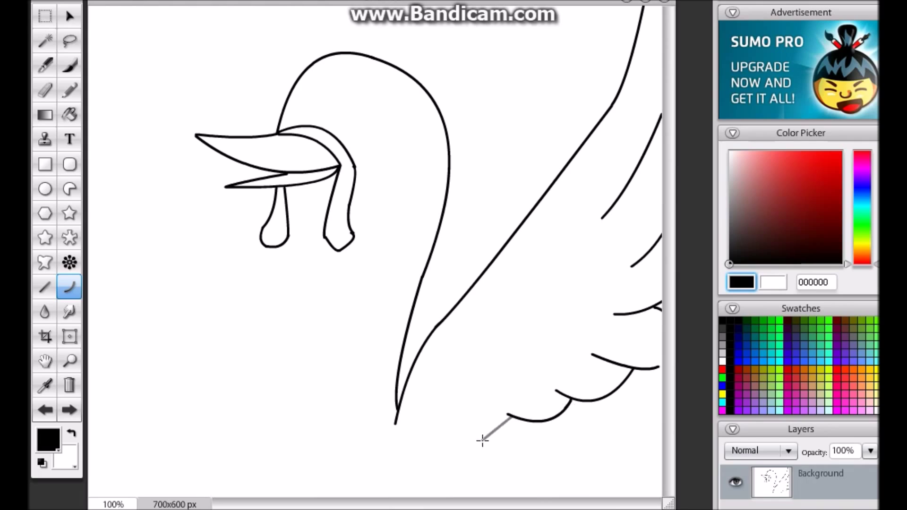
# - Draw the front of the neck from below the beak and the rounded breast down to the canvas bottom
pyautogui.moveTo(291, 188); pyautogui.dragTo(237, 497)
pyautogui.click(313, 282)
pyautogui.click(204, 385)
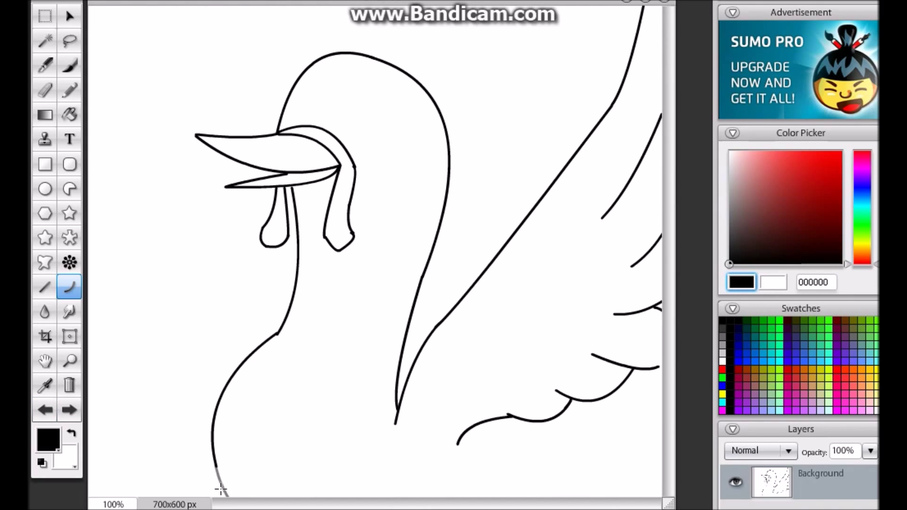
pyautogui.click(269, 74)
pyautogui.hotkey('ctrl', 'z')
# - Draw the left wing with a long edge rising from the neck base and scalloped feather curves back to the breast
pyautogui.moveTo(277, 332)
pyautogui.mouseDown()
pyautogui.moveTo(152, 121)
pyautogui.moveTo(119, 5)
pyautogui.mouseUp()
pyautogui.click(187, 183)
pyautogui.moveTo(105, 154); pyautogui.dragTo(89, 121)
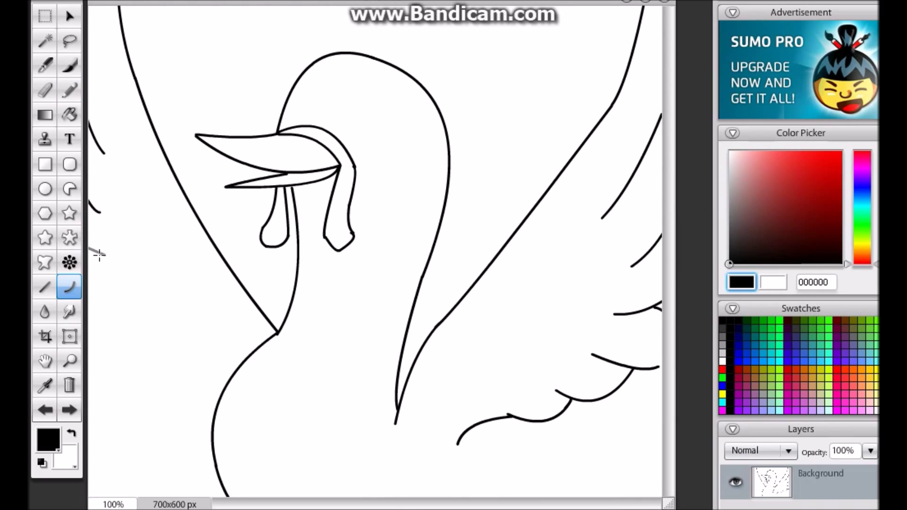
pyautogui.moveTo(124, 316); pyautogui.dragTo(204, 352)
pyautogui.moveTo(166, 361); pyautogui.dragTo(143, 394)
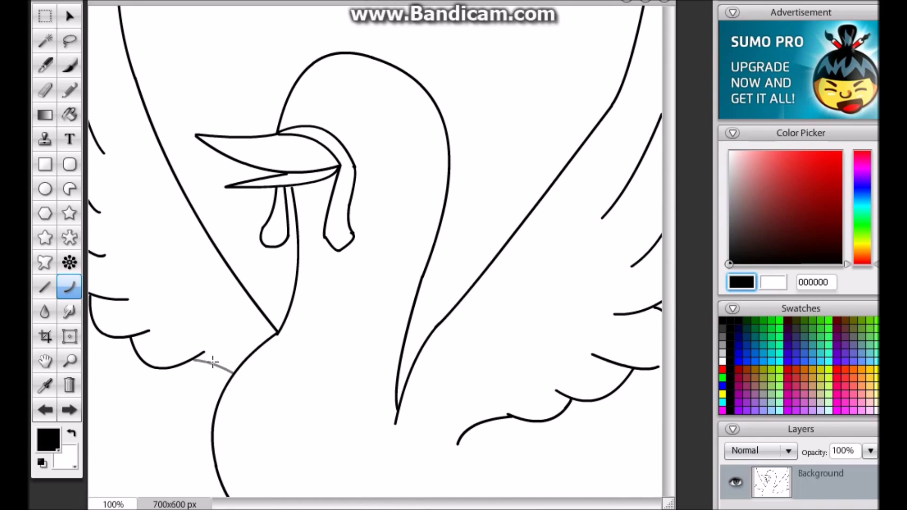
# - Draw the curved edge beneath the right wing tip and carry the body outline down to the canvas bottom
pyautogui.moveTo(458, 442); pyautogui.dragTo(607, 436)
pyautogui.moveTo(533, 435); pyautogui.dragTo(526, 365)
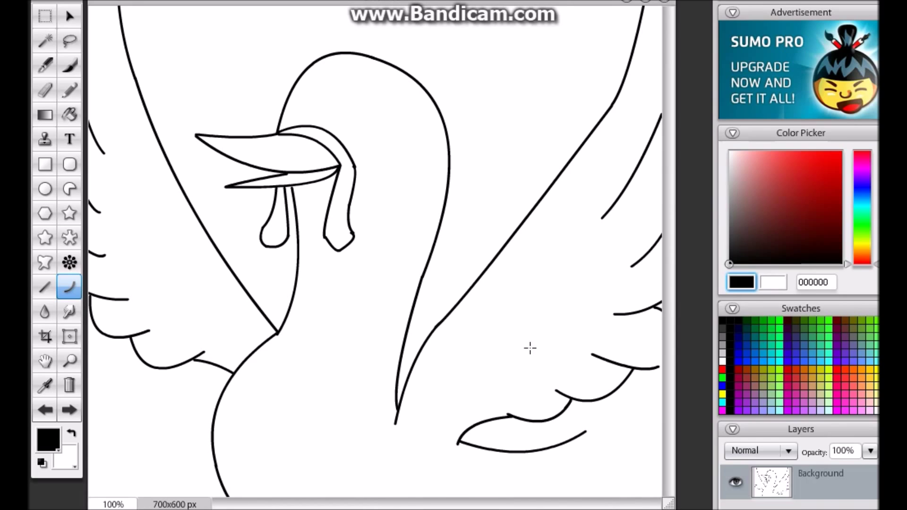
pyautogui.hotkey('ctrl', 't')
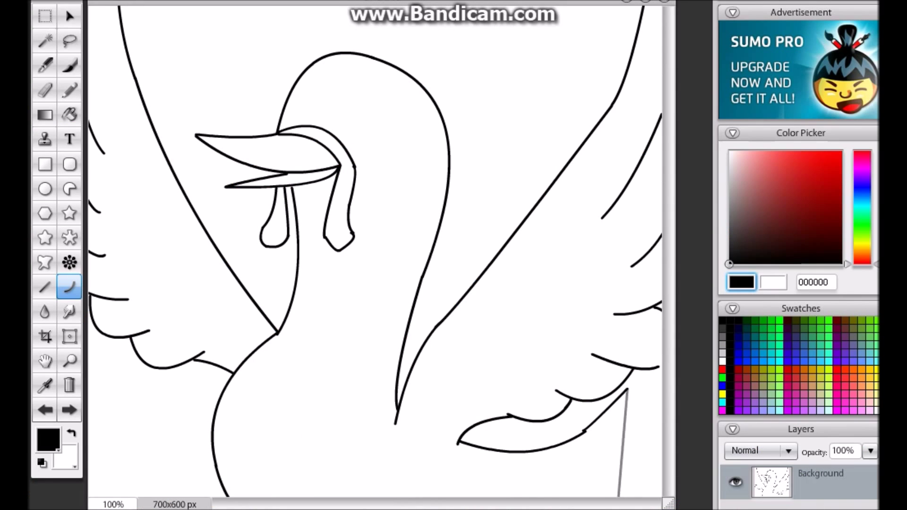
# - Draw three round-topped tail feathers behind the head, with dividing lines running down to the right wing
pyautogui.click(457, 131)
pyautogui.click(461, 26)
pyautogui.moveTo(514, 56); pyautogui.dragTo(596, 88)
pyautogui.click(502, 245)
pyautogui.click(571, 30)
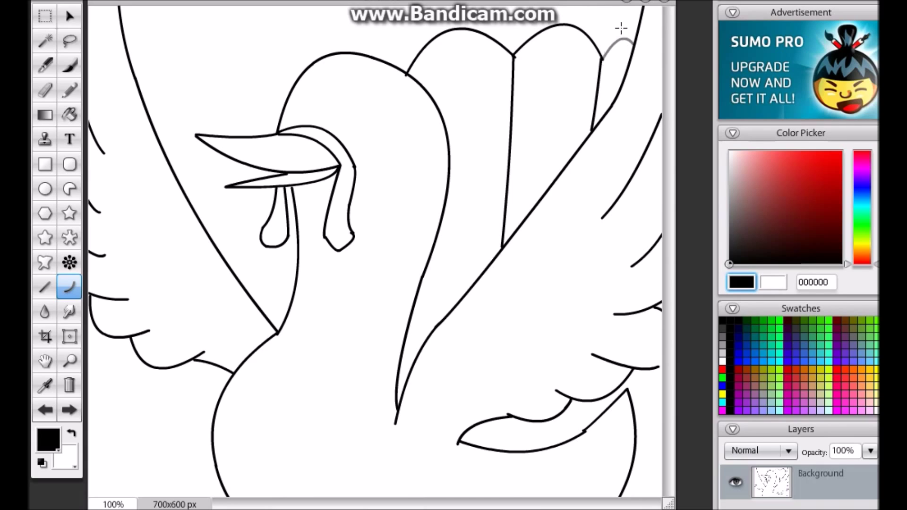
# - Remove the body outline beyond the small feather area under the right wing, and divide that area with short vertical lines
pyautogui.press('e')
pyautogui.moveTo(560, 444)
pyautogui.mouseDown()
pyautogui.moveTo(614, 416)
pyautogui.moveTo(624, 482)
pyautogui.moveTo(622, 424)
pyautogui.mouseUp()
pyautogui.press('c')
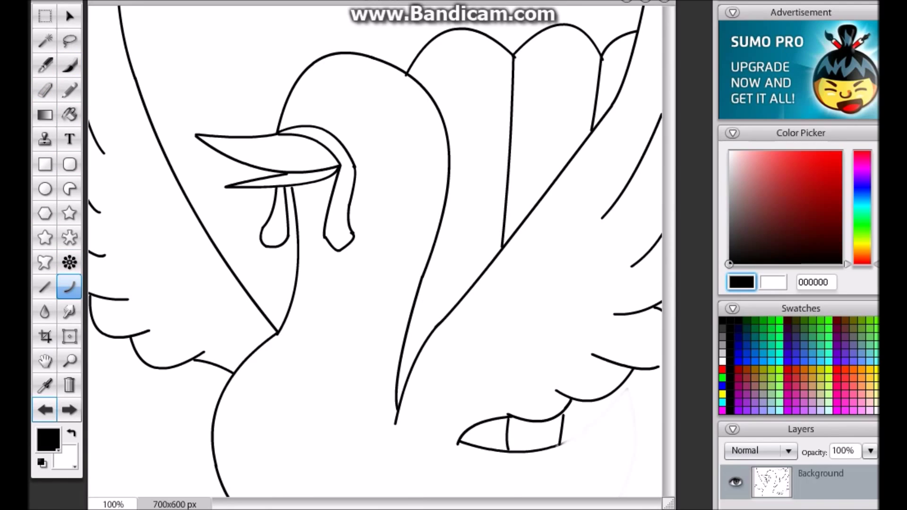
pyautogui.press('l')
pyautogui.moveTo(505, 418); pyautogui.dragTo(504, 449)
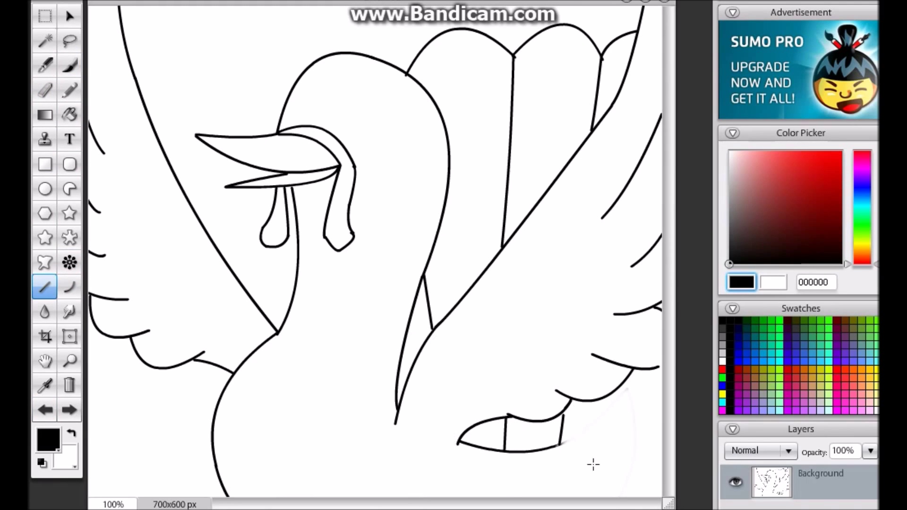
# - Draw the body's lower right side and the feather lines running from it to the canvas's right edge
pyautogui.press('c')
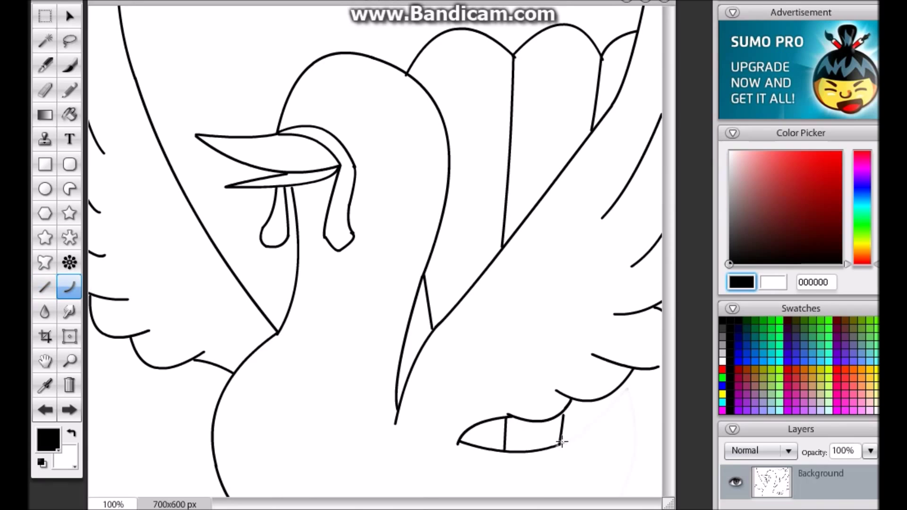
pyautogui.moveTo(586, 462); pyautogui.dragTo(641, 419)
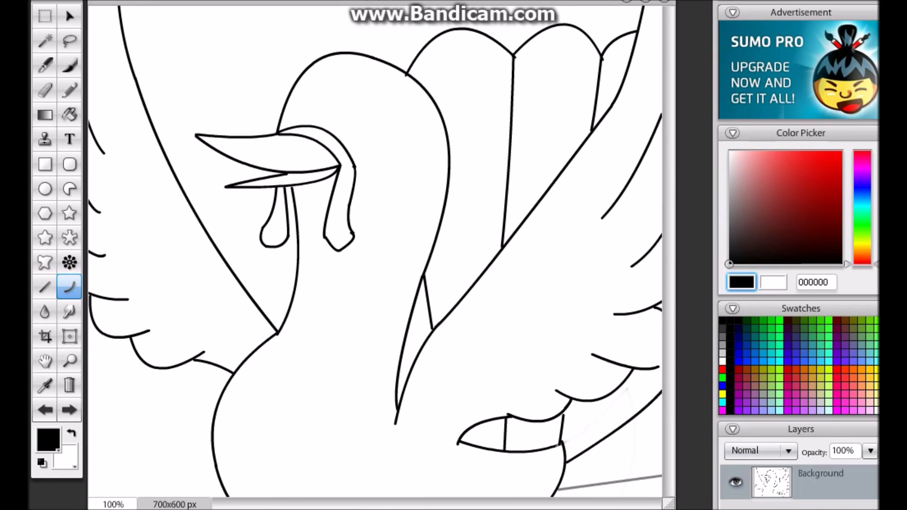
# - Try a round eye outline with a filled black pupil on the head
pyautogui.click(45, 66)
pyautogui.click(69, 286)
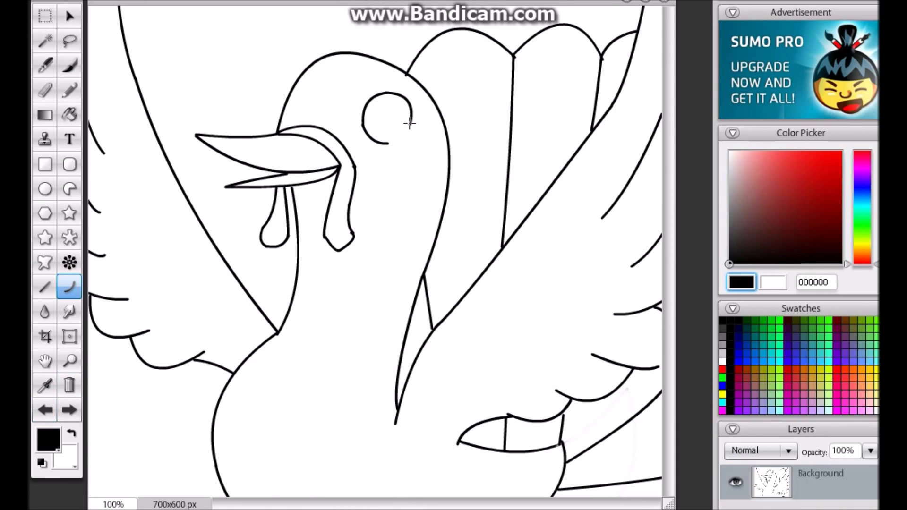
pyautogui.click(401, 135)
pyautogui.click(70, 89)
pyautogui.moveTo(380, 116); pyautogui.dragTo(390, 118)
pyautogui.click(45, 410)
pyautogui.click(45, 65)
pyautogui.hotkey('ctrl', 'z')
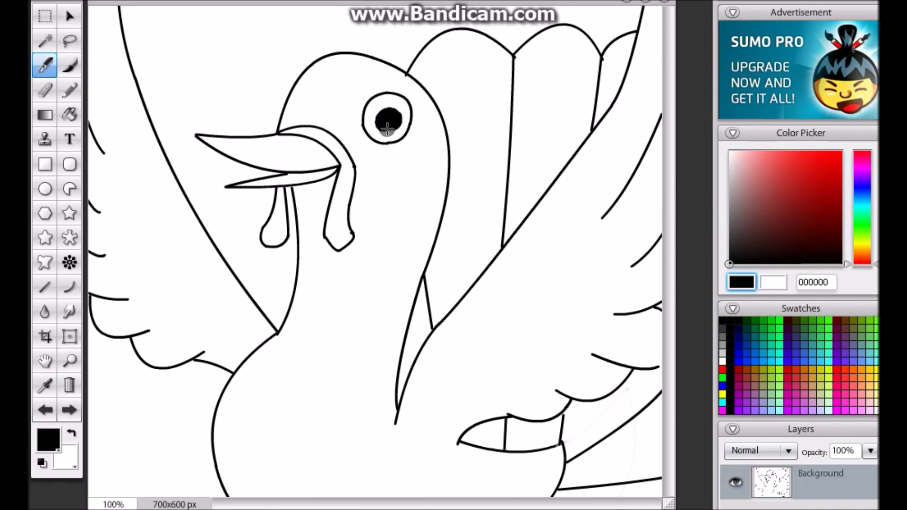
pyautogui.hotkey('ctrl', 'z')
pyautogui.hotkey('ctrl', 'z')
# - Paint two tall black oval eyes on the head and dot a nostril on the beak
pyautogui.moveTo(382, 99); pyautogui.dragTo(385, 138)
pyautogui.moveTo(310, 92); pyautogui.dragTo(307, 115)
pyautogui.click(70, 90)
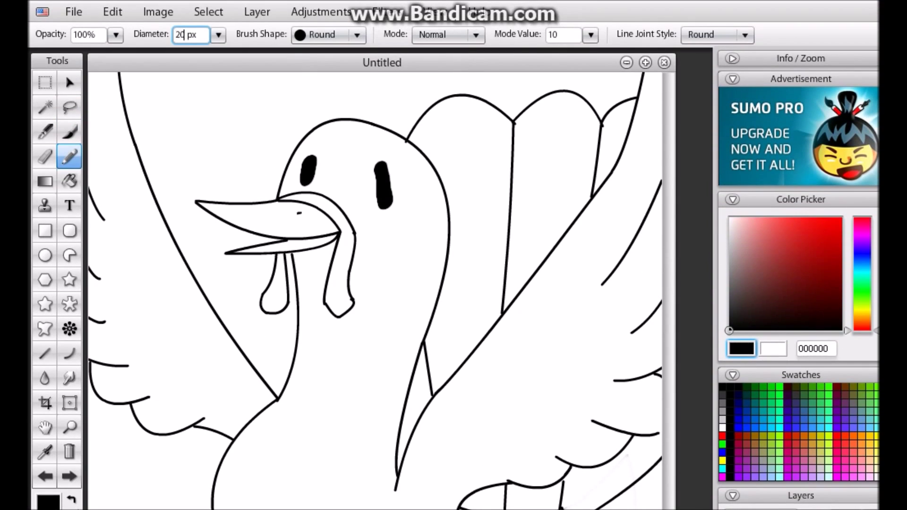
# - Pick brown 663300 as the paint colour and try strokes on the turkey's face on a new layer
pyautogui.moveTo(405, 161)
pyautogui.mouseDown()
pyautogui.moveTo(404, 188)
pyautogui.moveTo(375, 120)
pyautogui.mouseUp()
pyautogui.click(835, 348)
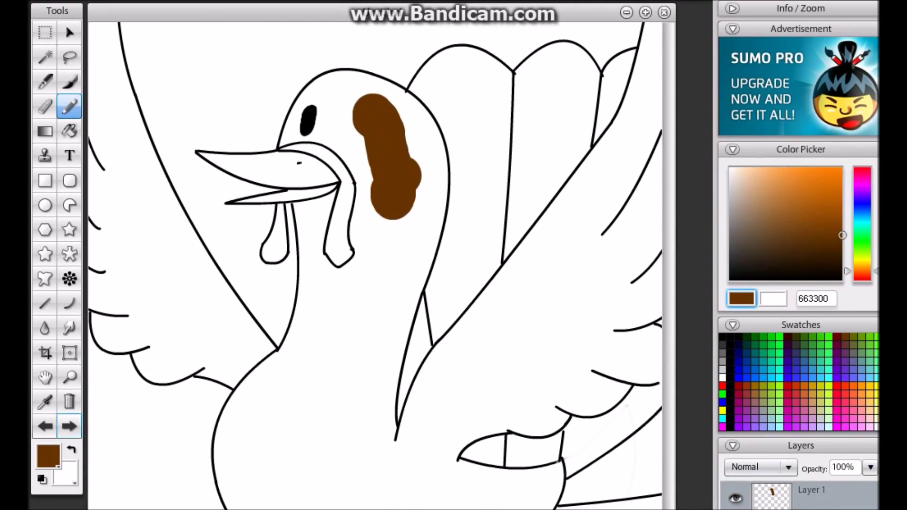
pyautogui.moveTo(812, 496); pyautogui.dragTo(812, 509)
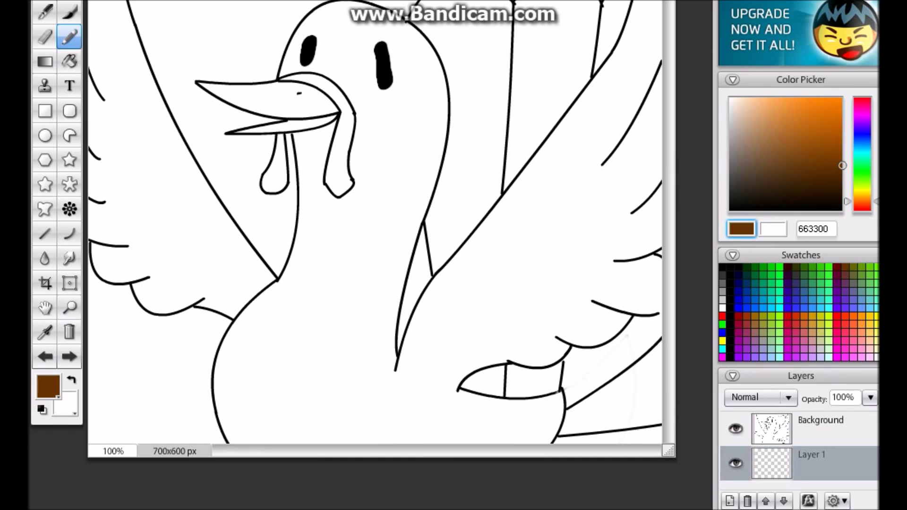
# - Try duplicating the Background layer and painting brown strokes over the turkey's neck
pyautogui.click(819, 428)
pyautogui.click(761, 397)
pyautogui.click(833, 500)
pyautogui.click(815, 454)
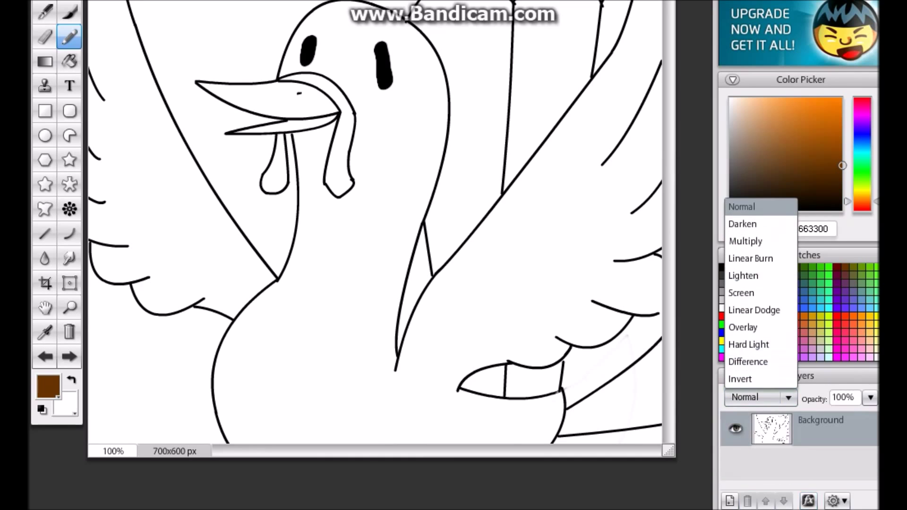
pyautogui.moveTo(389, 181); pyautogui.dragTo(377, 118)
pyautogui.hotkey('ctrl', 'z')
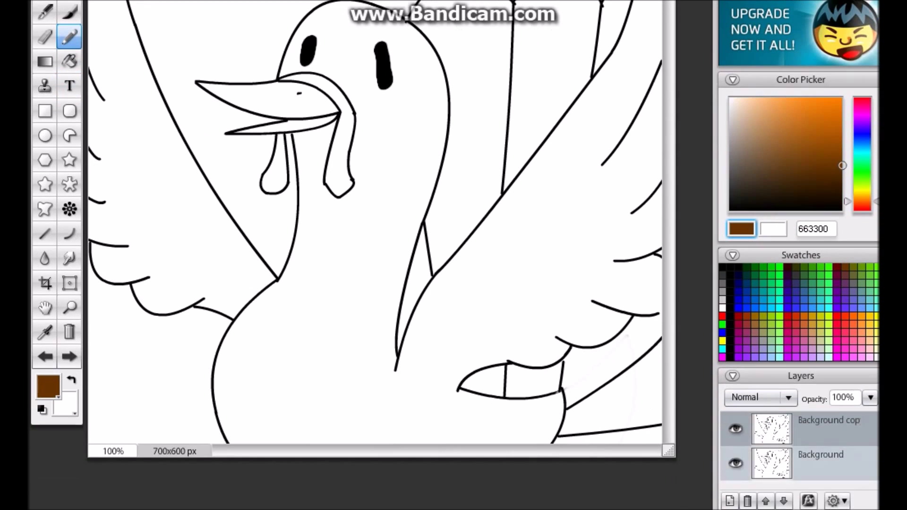
pyautogui.moveTo(374, 212); pyautogui.dragTo(340, 265)
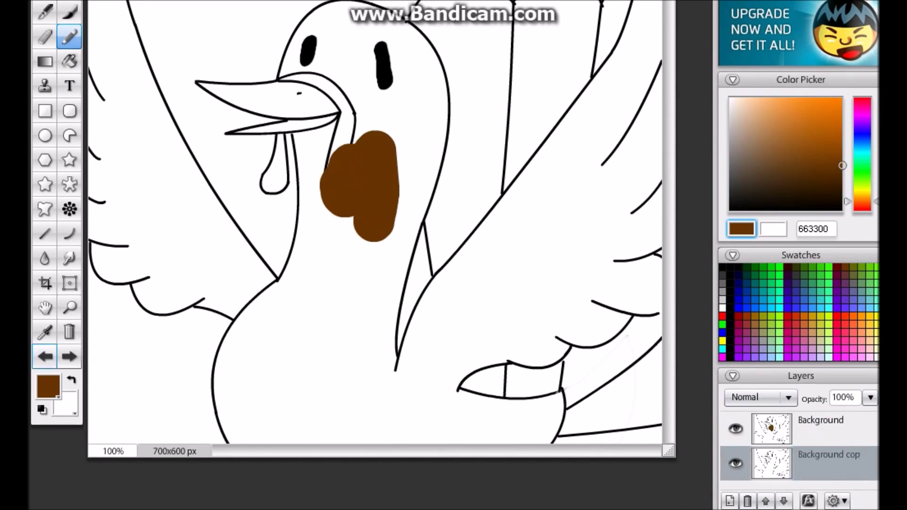
pyautogui.hotkey('ctrl', 'z')
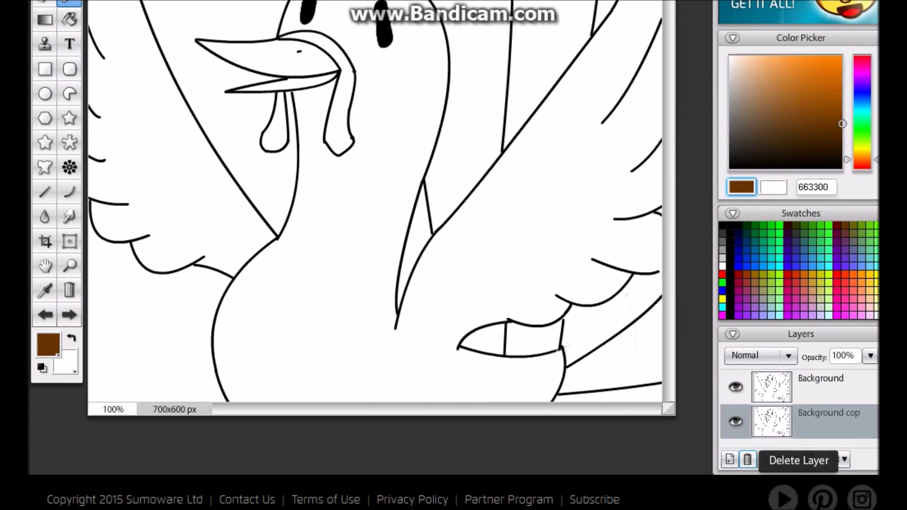
# - Try the Screen blend mode on the Background layer, delete its copy and set the mode back to Normal
pyautogui.click(821, 420)
pyautogui.click(760, 397)
pyautogui.click(744, 291)
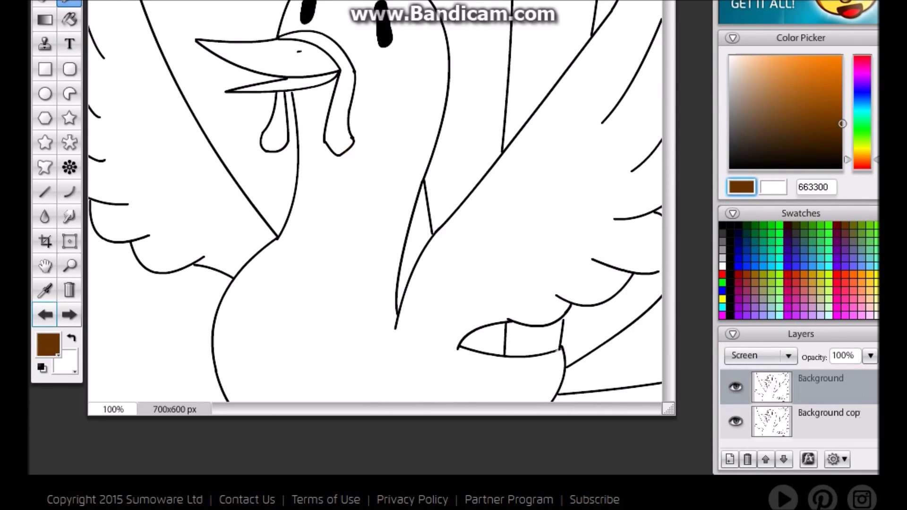
pyautogui.click(820, 416)
pyautogui.click(748, 459)
pyautogui.click(761, 356)
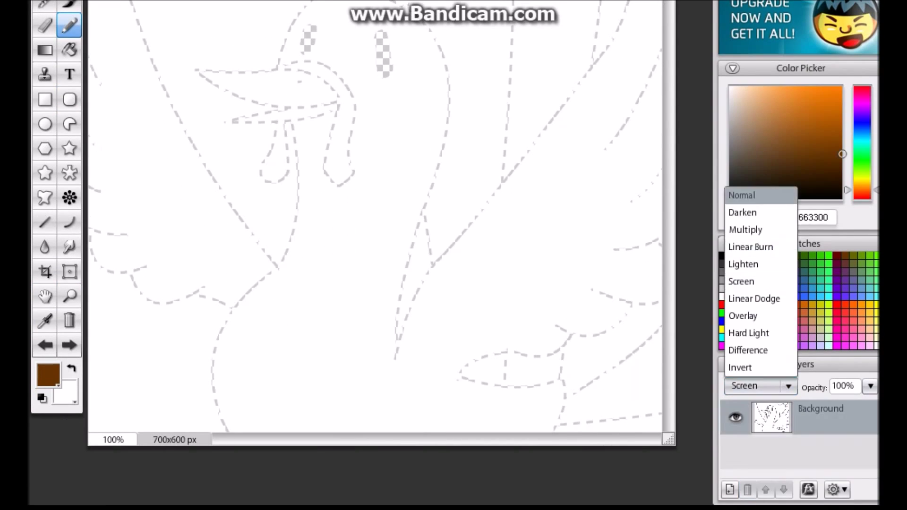
pyautogui.click(742, 195)
# - Fill the turkey's head, body and both wings with brown 663300
pyautogui.click(70, 49)
pyautogui.click(369, 258)
pyautogui.click(206, 230)
# - Paint over both eyes in brown and repaint them as upright black ovals
pyautogui.click(45, 1)
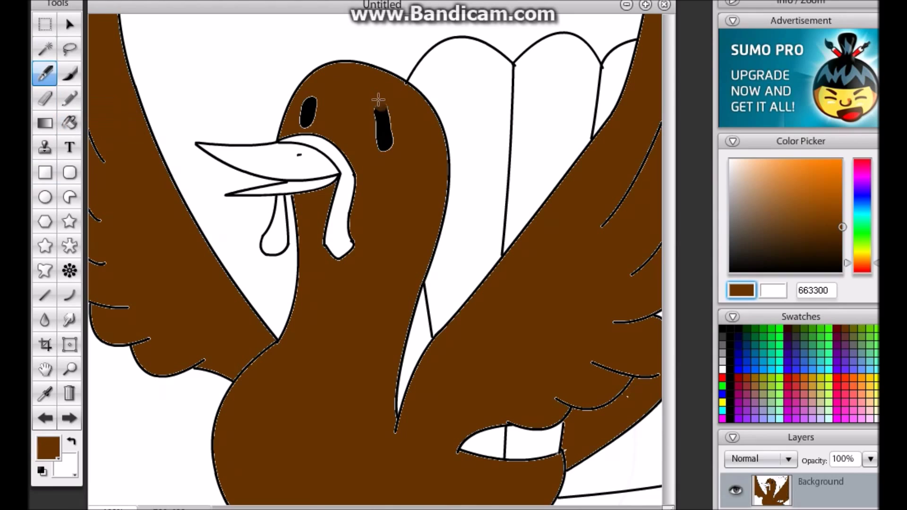
pyautogui.moveTo(377, 99); pyautogui.dragTo(385, 147)
pyautogui.moveTo(309, 99); pyautogui.dragTo(310, 127)
pyautogui.keyDown('alt'); pyautogui.click(137, 116); pyautogui.keyUp('alt')
pyautogui.moveTo(388, 111); pyautogui.dragTo(388, 152)
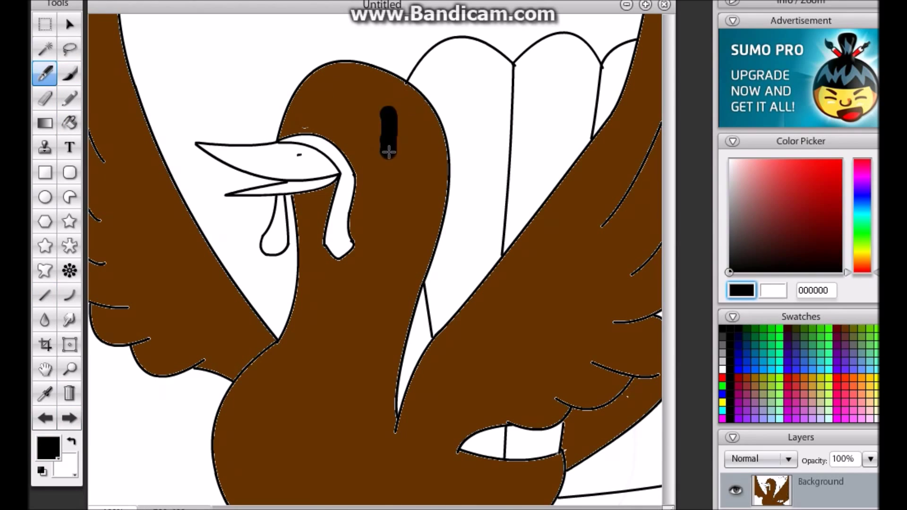
# - Fill the snood and the hanging wattle with red
pyautogui.click(722, 378)
pyautogui.click(70, 123)
pyautogui.click(339, 224)
pyautogui.click(274, 234)
# - Fill both halves of the beak and the first tail feather behind the head with golden yellow ffcc00
pyautogui.click(809, 397)
pyautogui.click(246, 159)
pyautogui.click(293, 187)
pyautogui.click(462, 121)
# - Fill the narrow feather between neck and wing with orange ff6600, and the feather tip under the right wing with ffcc00
pyautogui.click(854, 385)
pyautogui.click(416, 350)
pyautogui.click(808, 398)
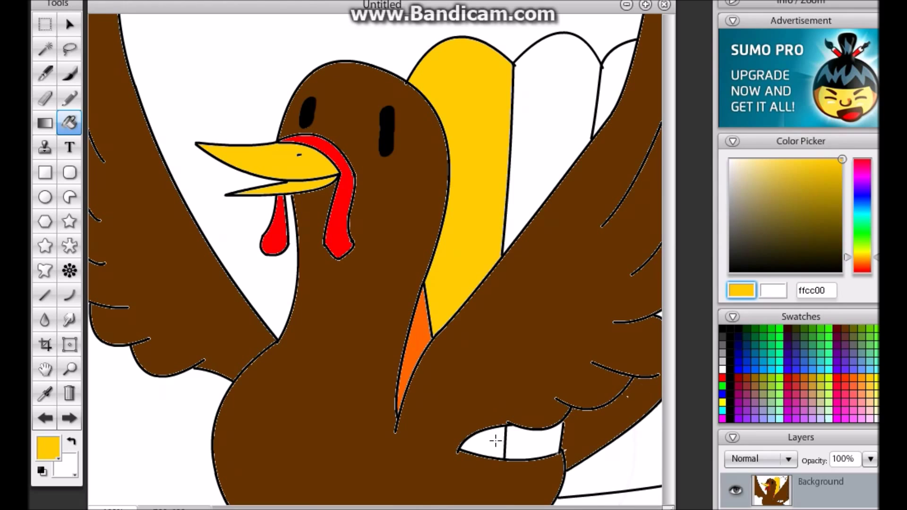
pyautogui.click(482, 442)
pyautogui.click(473, 472)
pyautogui.click(45, 418)
# - Thicken the outline at the outer end of the small feather area under the wing with a black 3 px brush
pyautogui.click(69, 98)
pyautogui.click(71, 441)
pyautogui.click(722, 329)
pyautogui.click(558, 449)
pyautogui.click(45, 418)
pyautogui.scroll(1, 330, 237)
pyautogui.doubleClick(194, 8)
pyautogui.write('1')
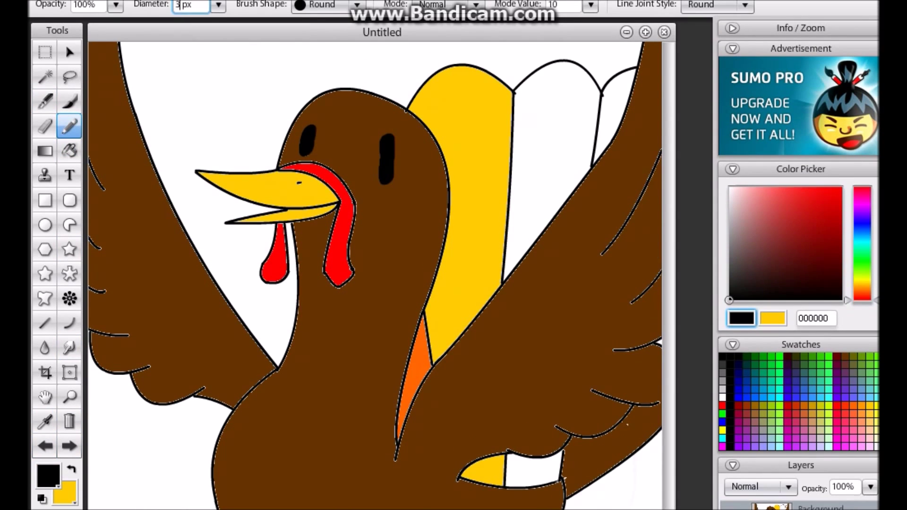
pyautogui.scroll(-1, 573, 416)
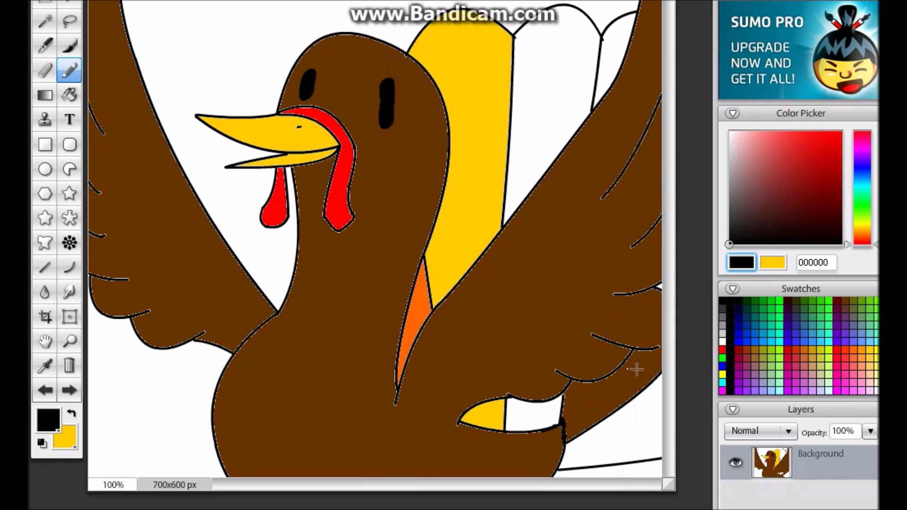
# - Try filling with orange ff6600 around the right wing and undo that fill
pyautogui.press('g')
pyautogui.click(854, 386)
pyautogui.click(473, 359)
pyautogui.click(45, 390)
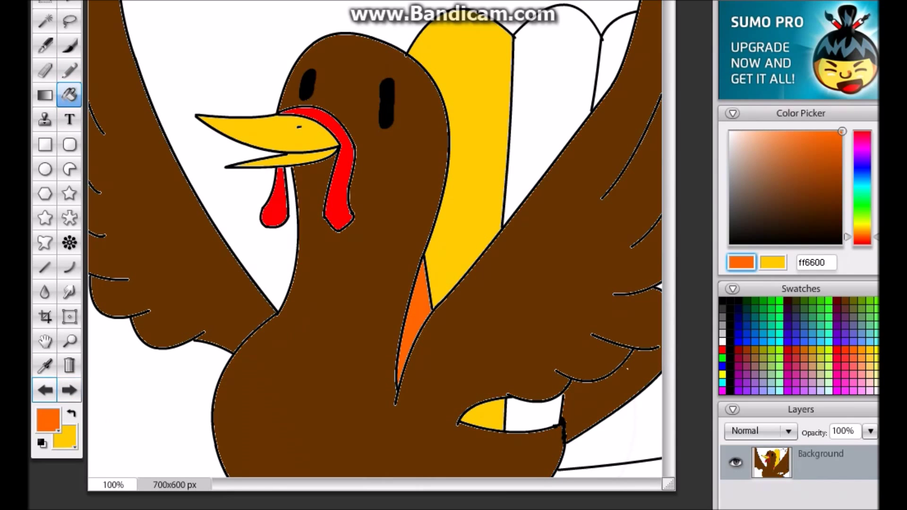
# - Undo all the colour fills back to the plain line drawing
pyautogui.click(45, 389)
pyautogui.click(45, 390)
pyautogui.click(45, 390)
pyautogui.click(45, 390)
pyautogui.click(45, 390)
# - Reset the colours to black and white and close the small gaps in the right wing's feather outlines with the Curve tool
pyautogui.press('l')
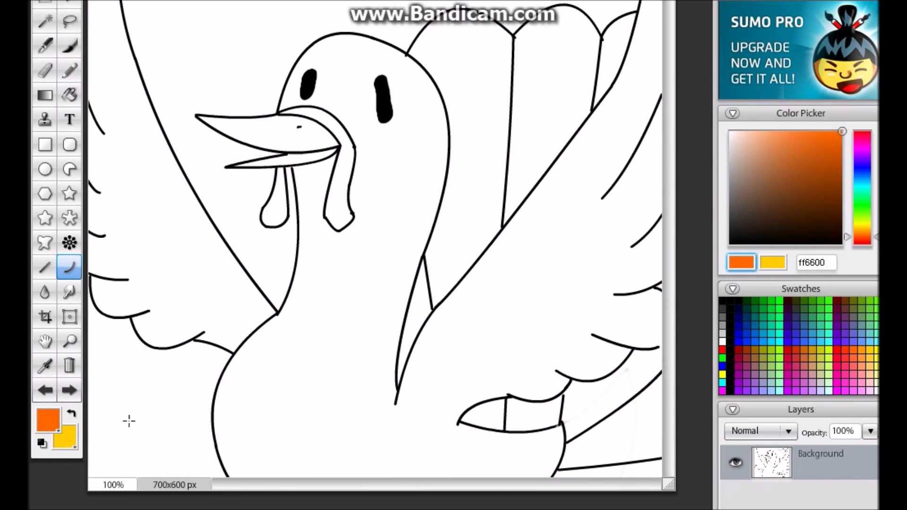
pyautogui.press('d')
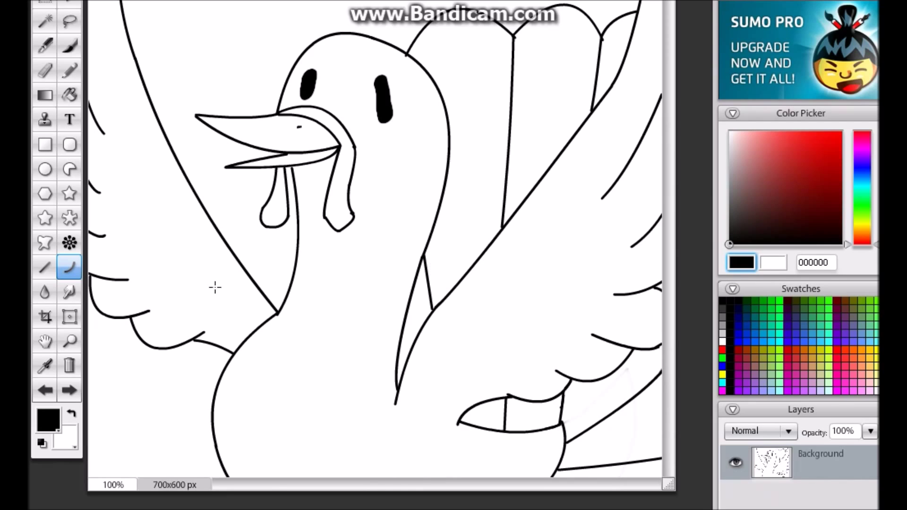
# - Fill the narrow feather beside the neck, the middle tail feather and the second segment under the wing with orange ff6600
pyautogui.click(854, 385)
pyautogui.press('k')
pyautogui.click(420, 302)
pyautogui.click(548, 95)
pyautogui.click(534, 413)
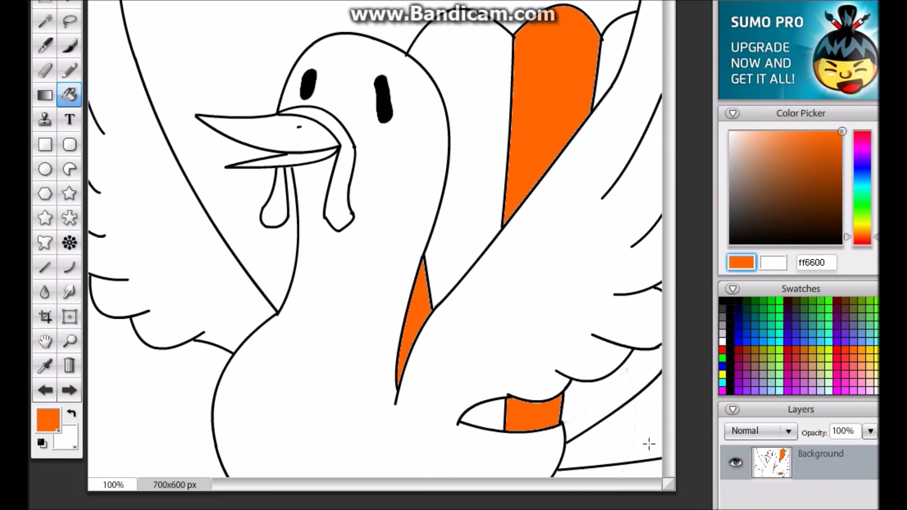
# - Draw a short black line dividing the tail feathers beneath the right wing
pyautogui.press('l')
pyautogui.press('d')
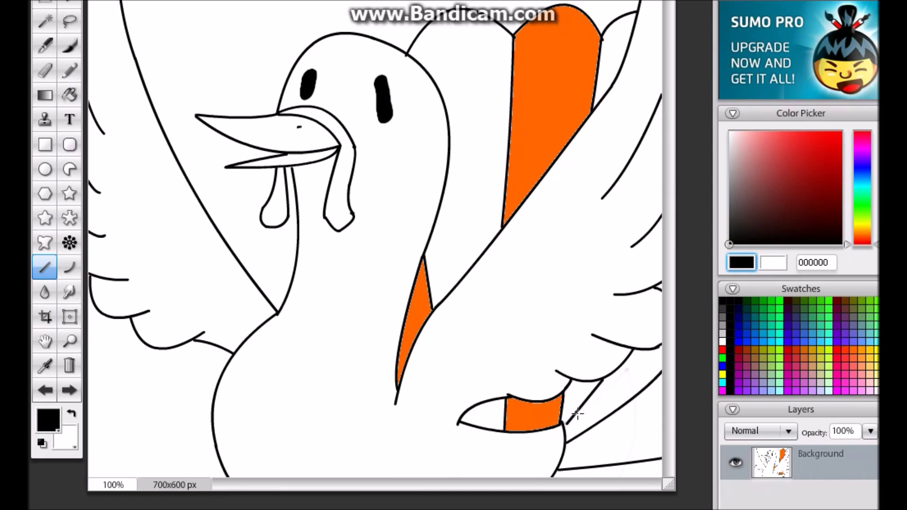
pyautogui.hotkey('ctrl', 'z')
# - Fill the alternate tail feathers beneath the right wing with orange ff6600 sampled from the drawing
pyautogui.press('k')
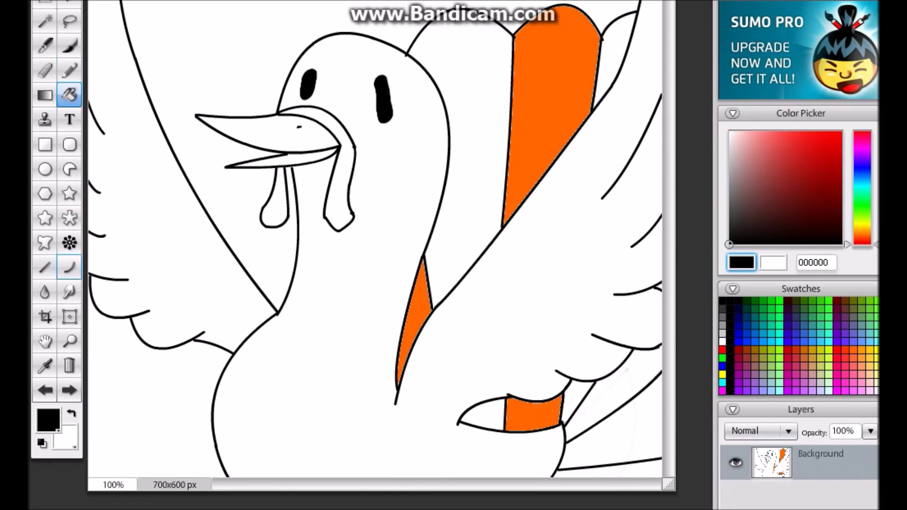
pyautogui.keyDown('alt'); pyautogui.click(543, 412); pyautogui.keyUp('alt')
pyautogui.click(611, 399)
pyautogui.click(646, 469)
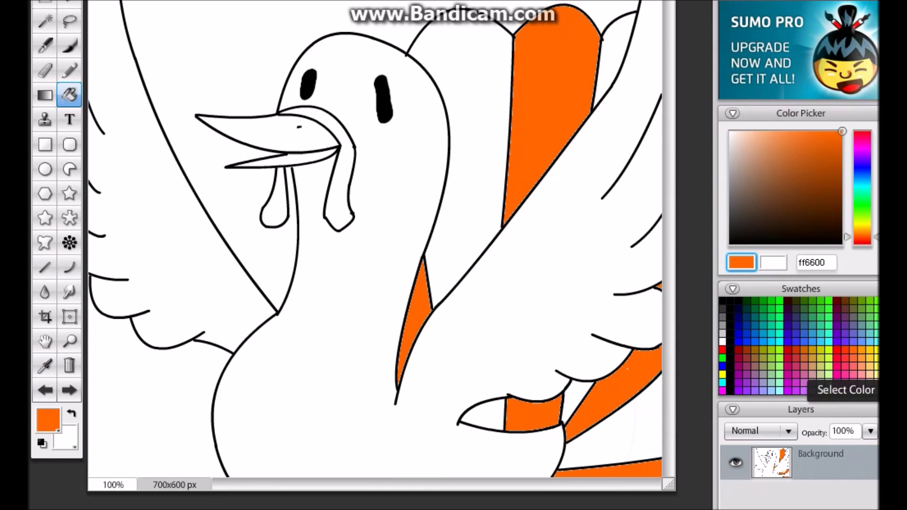
# - Fill the remaining tail feathers above and below the right wing with golden yellow
pyautogui.click(835, 381)
pyautogui.click(460, 142)
pyautogui.click(614, 30)
pyautogui.click(482, 415)
pyautogui.click(578, 392)
pyautogui.click(639, 435)
# - Fill the body and wings with brown 663300, and the snood and wattle with red ff0000
pyautogui.click(835, 309)
pyautogui.click(357, 329)
pyautogui.click(722, 349)
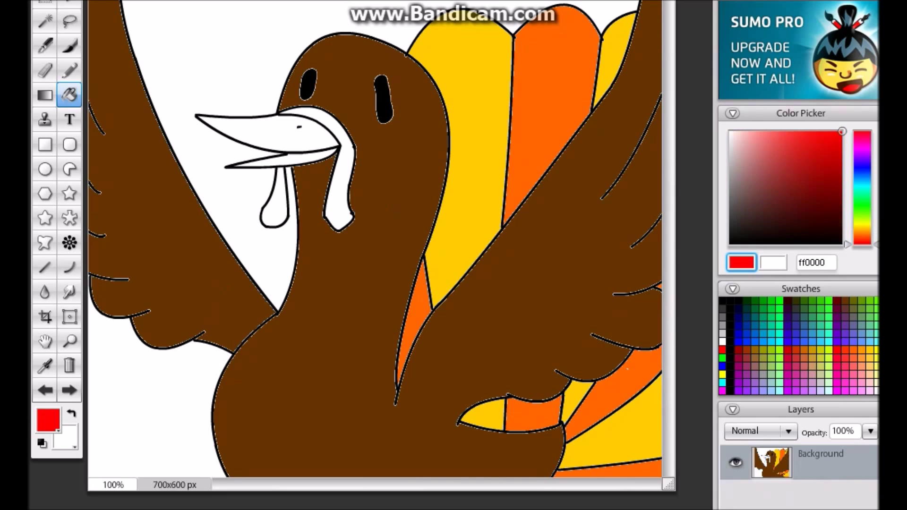
pyautogui.click(348, 158)
pyautogui.click(274, 207)
# - Fill the upper and lower beak with golden yellow
pyautogui.click(836, 381)
pyautogui.click(265, 134)
pyautogui.click(283, 159)
# - Paint over both eyes with sampled brown 663300 and redraw them as upright black strokes
pyautogui.keyDown('alt'); pyautogui.click(328, 106); pyautogui.keyUp('alt')
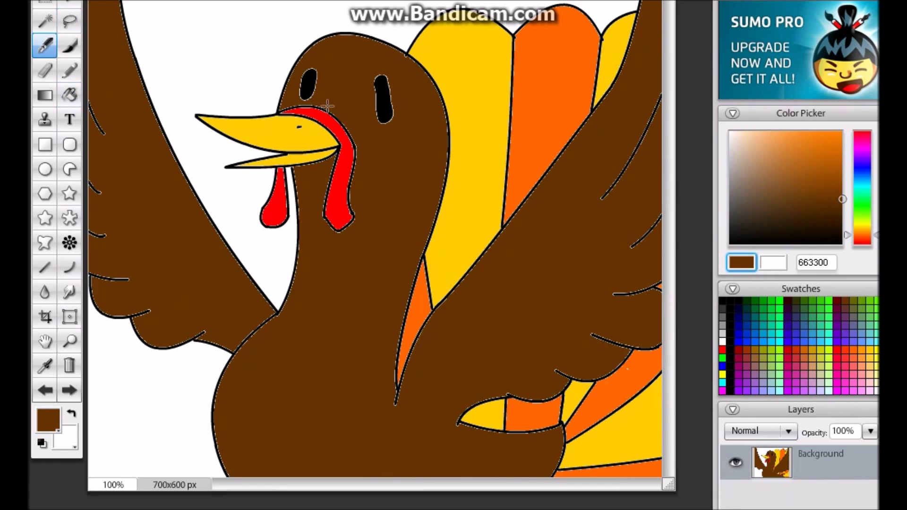
pyautogui.click(385, 119)
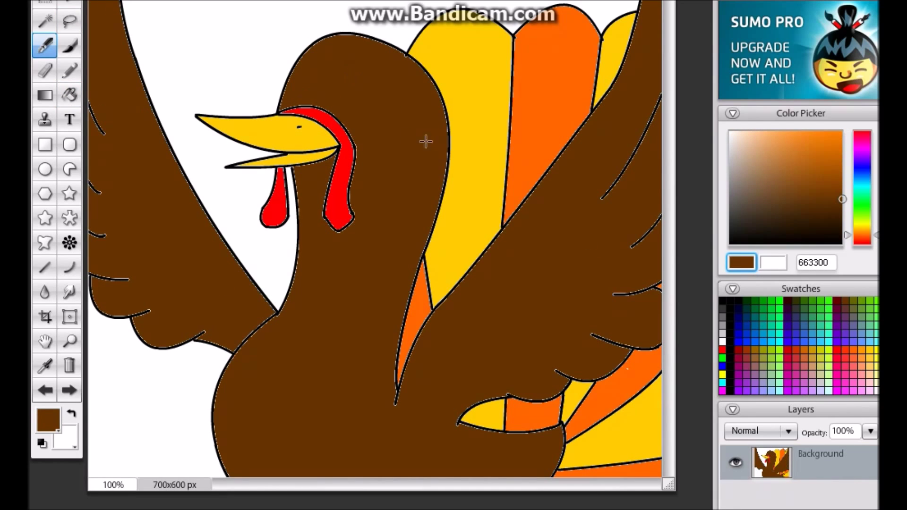
pyautogui.press('d')
pyautogui.hotkey('ctrl', 'z')
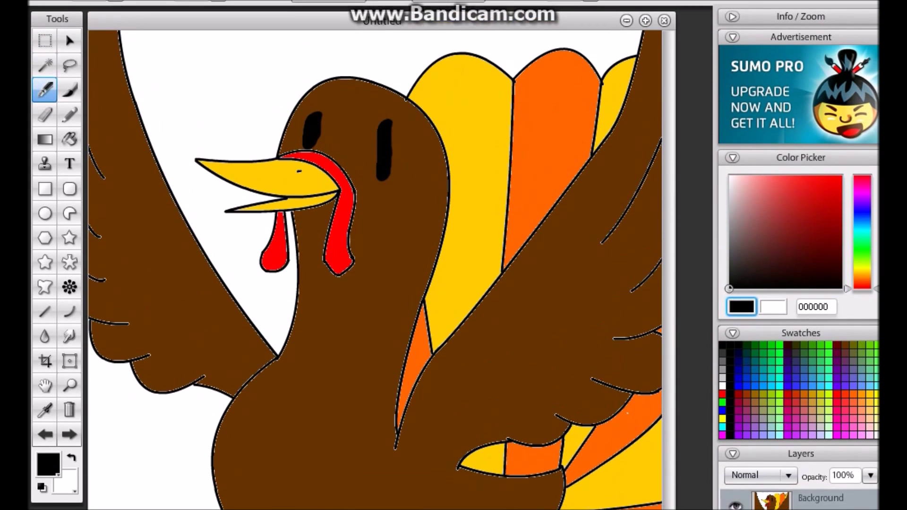
# - Set up the Brush tool with colour 181818 and the Darken blend mode
pyautogui.press('b')
pyautogui.click(565, 0)
pyautogui.click(339, 33)
pyautogui.click(565, 14)
pyautogui.click(529, 47)
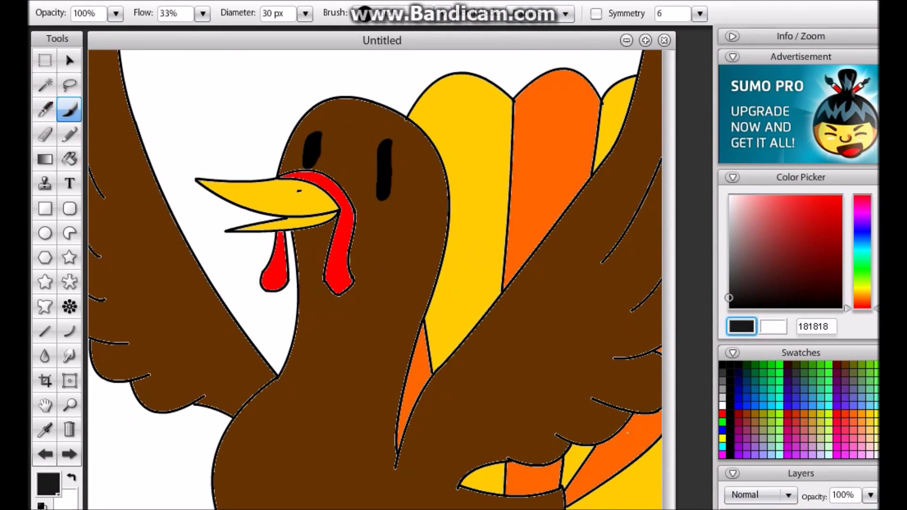
# - Try shading the front edge of the neck and chest with the dark brush and undo the strokes
pyautogui.moveTo(304, 168)
pyautogui.mouseDown()
pyautogui.moveTo(326, 161)
pyautogui.moveTo(208, 468)
pyautogui.mouseUp()
pyautogui.hotkey('ctrl', 'z')
pyautogui.hotkey('ctrl', 'z')
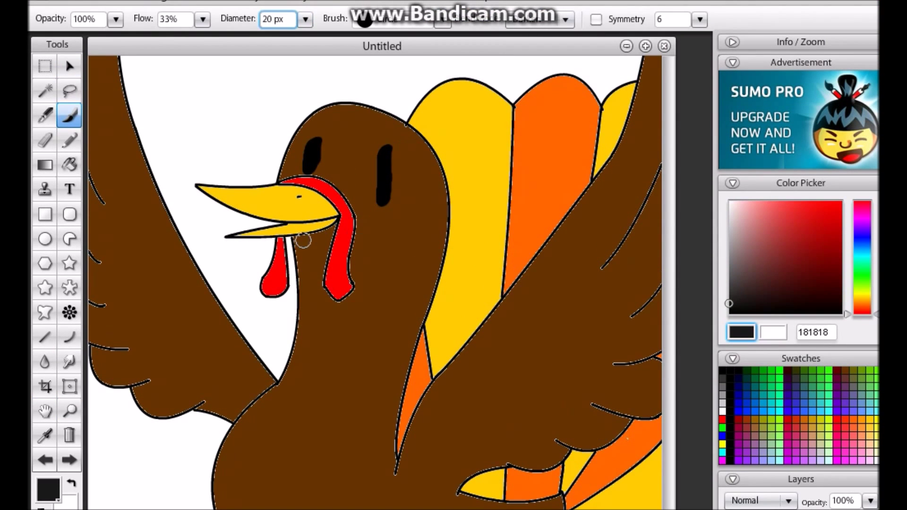
pyautogui.moveTo(303, 241)
pyautogui.mouseDown()
pyautogui.moveTo(336, 304)
pyautogui.moveTo(239, 423)
pyautogui.mouseUp()
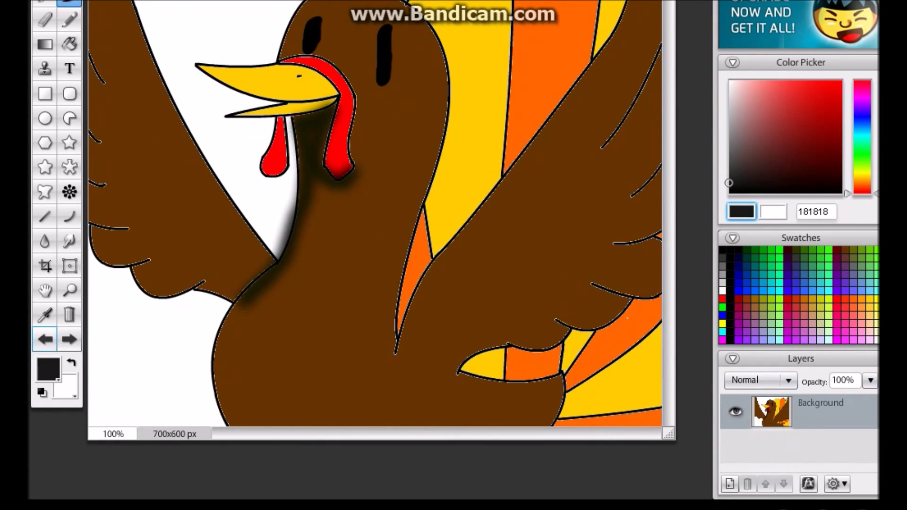
pyautogui.hotkey('ctrl', 'z')
pyautogui.moveTo(295, 122)
pyautogui.mouseDown()
pyautogui.moveTo(304, 186)
pyautogui.moveTo(231, 311)
pyautogui.moveTo(217, 420)
pyautogui.mouseUp()
pyautogui.hotkey('ctrl', 'z')
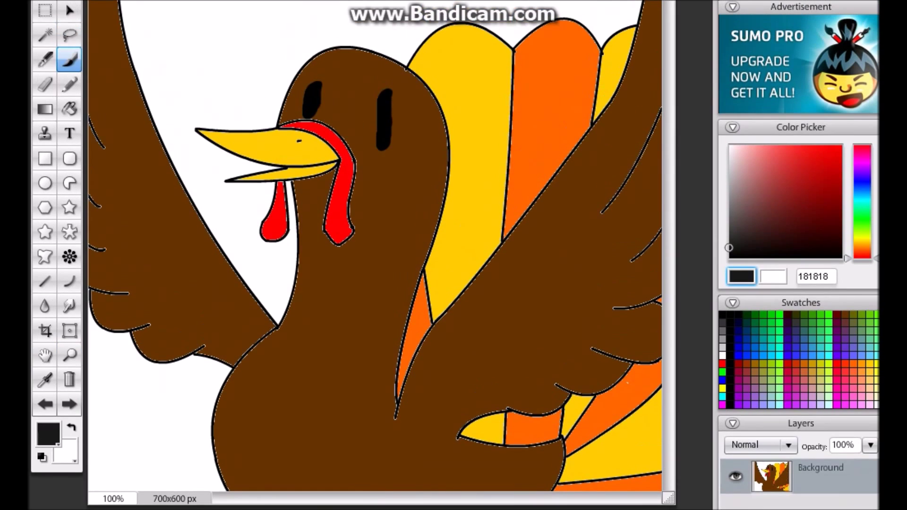
# - Select the coloured areas of the turkey's body, feathers and face with the Magic Wand
pyautogui.press('w')
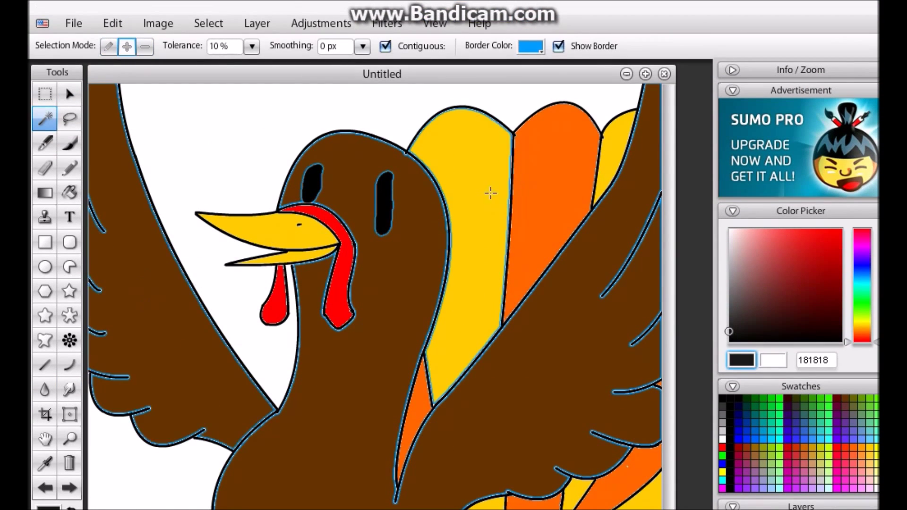
pyautogui.click(489, 194)
pyautogui.click(283, 141)
# - Shade the front edge of the neck and chest and the area around the snood with 181818
pyautogui.press('b')
pyautogui.moveTo(326, 158); pyautogui.dragTo(219, 163)
pyautogui.hotkey('ctrl', 'z')
pyautogui.moveTo(331, 151)
pyautogui.mouseDown()
pyautogui.moveTo(317, 191)
pyautogui.moveTo(352, 236)
pyautogui.mouseUp()
pyautogui.moveTo(310, 165)
pyautogui.mouseDown()
pyautogui.moveTo(296, 282)
pyautogui.moveTo(218, 429)
pyautogui.moveTo(231, 473)
pyautogui.moveTo(261, 338)
pyautogui.moveTo(235, 469)
pyautogui.moveTo(236, 445)
pyautogui.moveTo(263, 474)
pyautogui.moveTo(233, 386)
pyautogui.moveTo(247, 388)
pyautogui.moveTo(318, 249)
pyautogui.mouseUp()
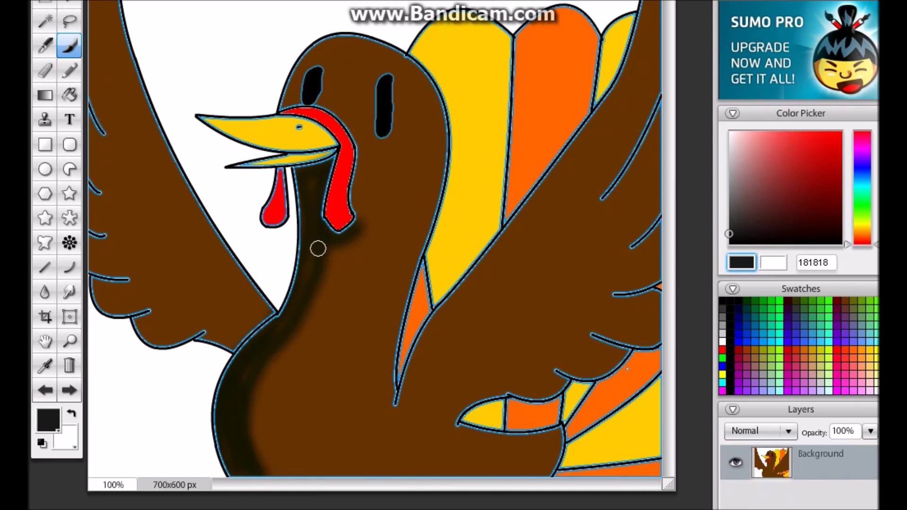
# - Shade the wattle, the lower beak and the underside of the upper beak with 181818
pyautogui.moveTo(282, 173); pyautogui.dragTo(279, 219)
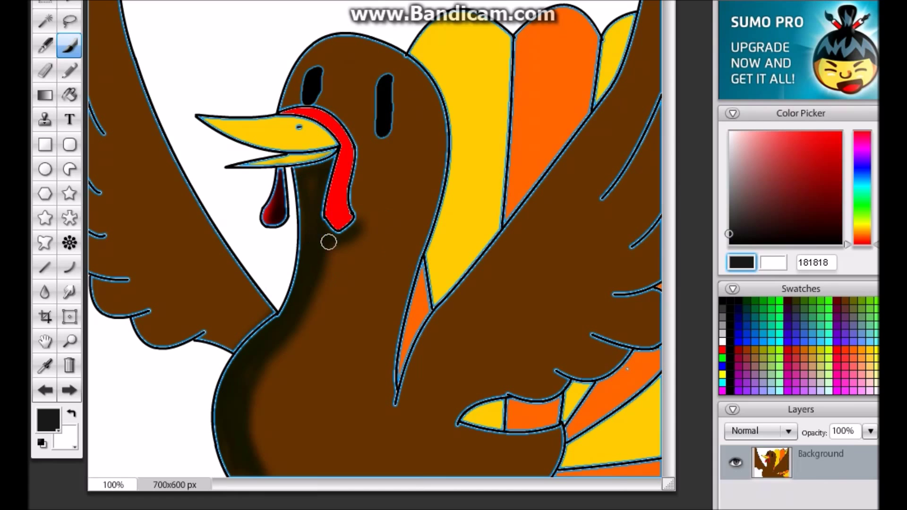
pyautogui.moveTo(246, 143)
pyautogui.mouseDown()
pyautogui.moveTo(326, 140)
pyautogui.moveTo(333, 156)
pyautogui.mouseUp()
pyautogui.hotkey('ctrl', 'z')
pyautogui.moveTo(234, 170); pyautogui.dragTo(331, 156)
pyautogui.hotkey('ctrl', 'z')
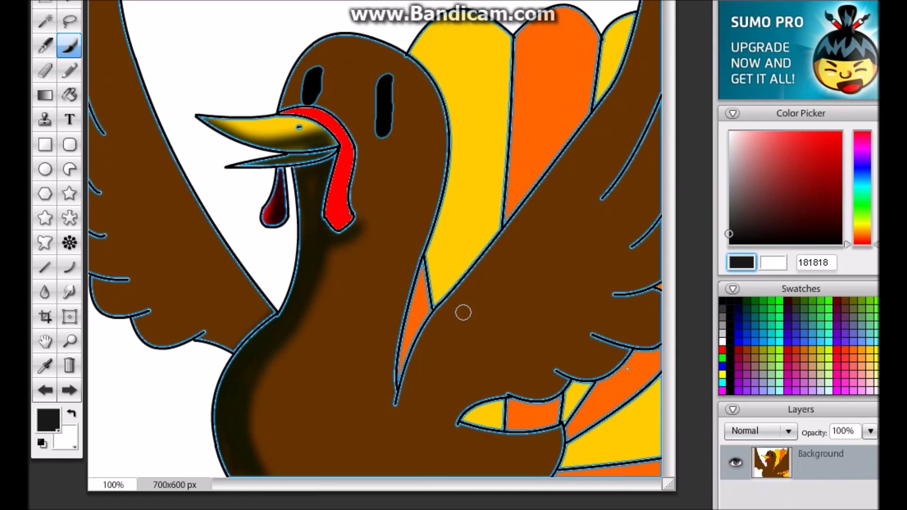
# - Shade along the right wing's lower edge and its inner feather lines with the dark brush
pyautogui.scroll(1, 538, 399)
pyautogui.moveTo(454, 444)
pyautogui.mouseDown()
pyautogui.moveTo(562, 402)
pyautogui.moveTo(645, 352)
pyautogui.moveTo(650, 363)
pyautogui.mouseUp()
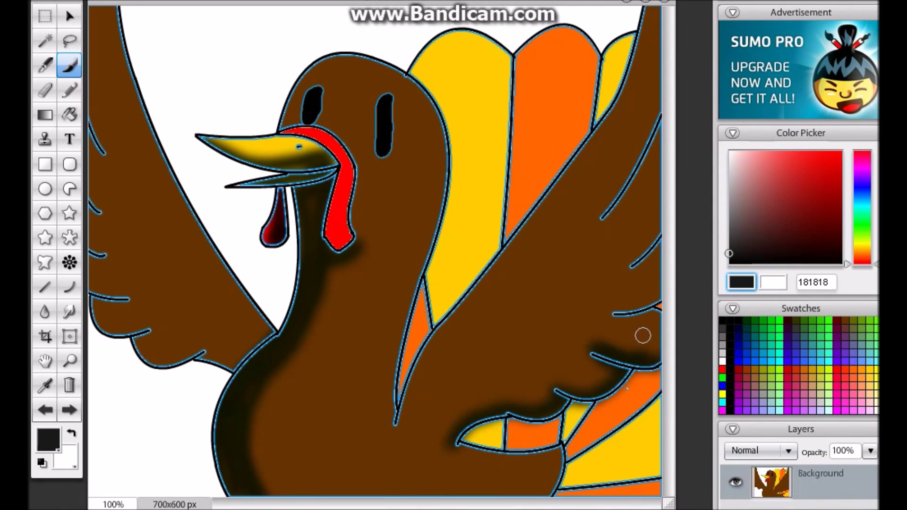
pyautogui.moveTo(611, 316); pyautogui.dragTo(659, 309)
pyautogui.moveTo(633, 267); pyautogui.dragTo(659, 234)
pyautogui.moveTo(601, 218); pyautogui.dragTo(659, 118)
pyautogui.moveTo(614, 187); pyautogui.dragTo(659, 106)
# - Shade the tail feathers under the right wing and behind the neck, and the left wing's feather edges
pyautogui.moveTo(571, 423)
pyautogui.mouseDown()
pyautogui.moveTo(586, 411)
pyautogui.moveTo(458, 444)
pyautogui.mouseUp()
pyautogui.hotkey('ctrl', 'z')
pyautogui.moveTo(411, 71)
pyautogui.mouseDown()
pyautogui.moveTo(441, 266)
pyautogui.moveTo(399, 397)
pyautogui.mouseUp()
pyautogui.hotkey('ctrl', 'z')
pyautogui.hotkey('ctrl', 'z')
pyautogui.moveTo(106, 75); pyautogui.dragTo(100, 156)
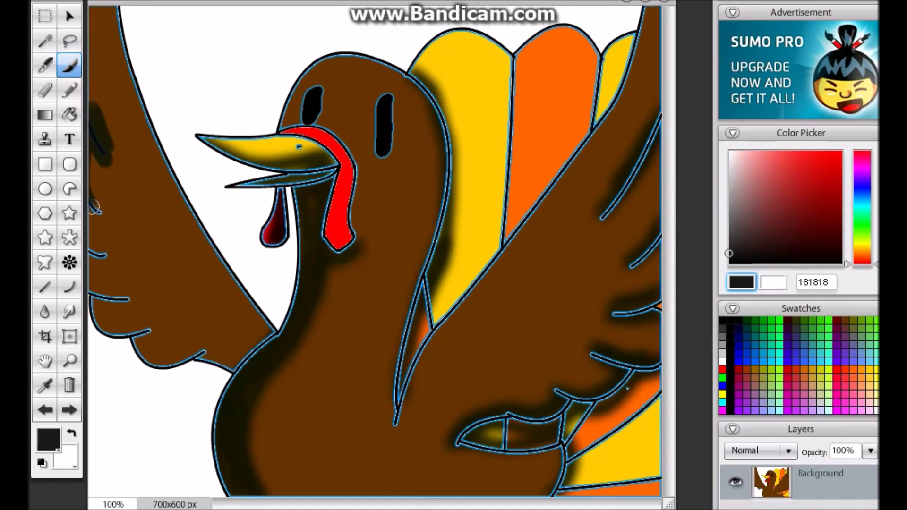
pyautogui.moveTo(100, 208)
pyautogui.mouseDown()
pyautogui.moveTo(97, 288)
pyautogui.moveTo(133, 296)
pyautogui.moveTo(100, 295)
pyautogui.moveTo(198, 346)
pyautogui.moveTo(137, 338)
pyautogui.moveTo(205, 354)
pyautogui.moveTo(253, 324)
pyautogui.mouseUp()
# - Try Lighten highlights in f9f9f9 and 858585 on the beak and head and undo them
pyautogui.click(539, 0)
pyautogui.click(729, 153)
pyautogui.moveTo(215, 137); pyautogui.dragTo(298, 149)
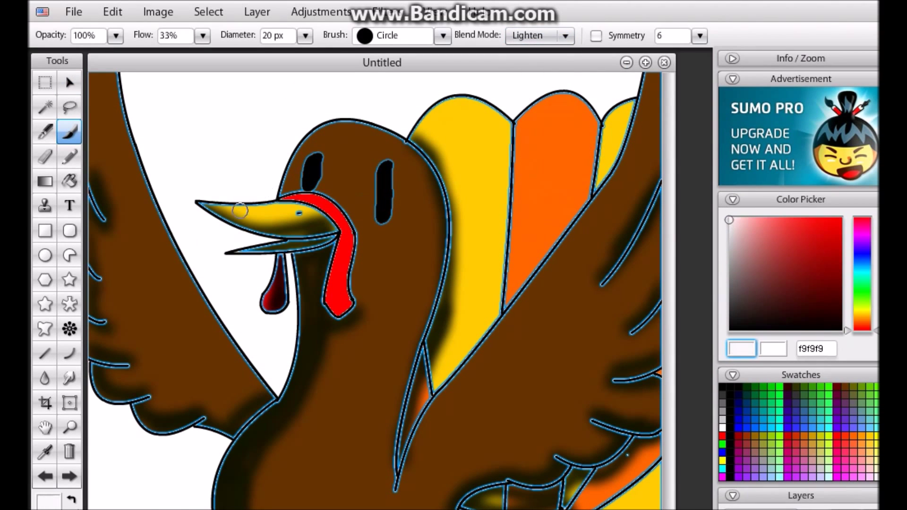
pyautogui.hotkey('ctrl', 'z')
pyautogui.click(729, 271)
pyautogui.moveTo(236, 212)
pyautogui.mouseDown()
pyautogui.moveTo(284, 227)
pyautogui.moveTo(317, 222)
pyautogui.mouseUp()
pyautogui.hotkey('ctrl', 'z')
pyautogui.moveTo(390, 139); pyautogui.dragTo(286, 182)
pyautogui.hotkey('ctrl', 'z')
pyautogui.click(44, 475)
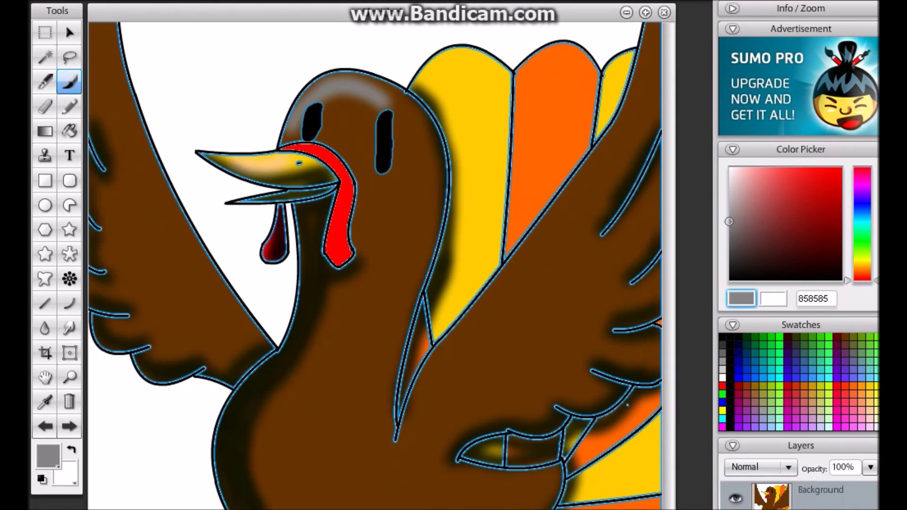
# - Set the brush back to colour 181818 and the Darken blend mode
pyautogui.click(728, 270)
pyautogui.click(539, 0)
pyautogui.click(529, 53)
# - Try shading the red snood beside the beak and undo the strokes
pyautogui.moveTo(333, 203); pyautogui.dragTo(335, 272)
pyautogui.hotkey('ctrl', 'z')
pyautogui.moveTo(337, 182); pyautogui.dragTo(332, 233)
pyautogui.hotkey('ctrl', 'z')
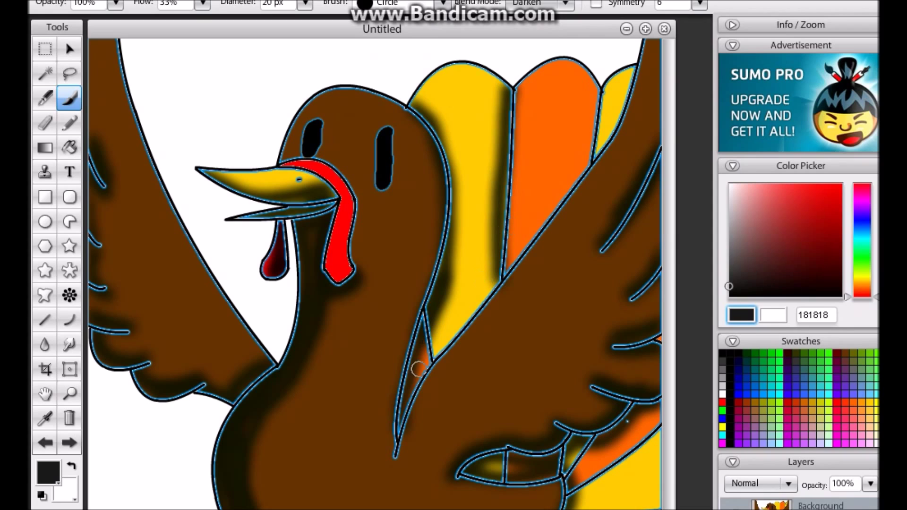
# - Shade the tail feather edges along the right wing, between the feathers and beneath the wing with 181818
pyautogui.moveTo(419, 315)
pyautogui.mouseDown()
pyautogui.moveTo(547, 170)
pyautogui.moveTo(570, 98)
pyautogui.mouseUp()
pyautogui.hotkey('ctrl', 'z')
pyautogui.moveTo(628, 71); pyautogui.dragTo(420, 368)
pyautogui.hotkey('ctrl', 'z')
pyautogui.moveTo(534, 232)
pyautogui.mouseDown()
pyautogui.moveTo(446, 342)
pyautogui.moveTo(633, 74)
pyautogui.mouseUp()
pyautogui.moveTo(518, 85); pyautogui.dragTo(503, 241)
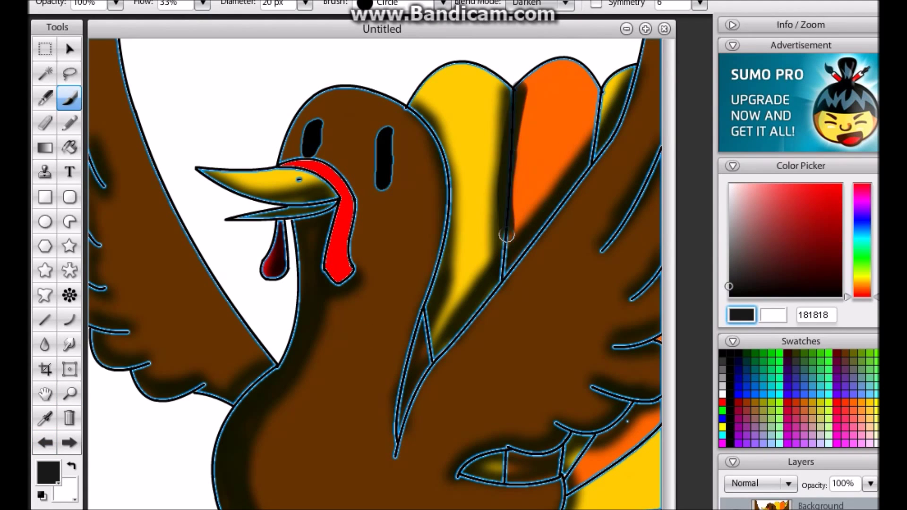
pyautogui.hotkey('ctrl', 'z')
pyautogui.moveTo(565, 440)
pyautogui.mouseDown()
pyautogui.moveTo(597, 485)
pyautogui.moveTo(574, 460)
pyautogui.moveTo(633, 449)
pyautogui.mouseUp()
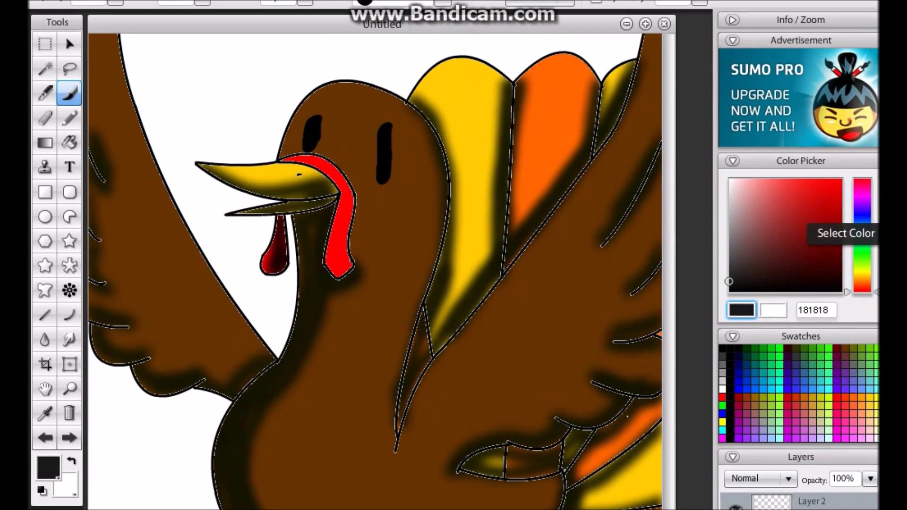
# - Set the drawing colour to red ff0000 and the stroke diameter to 10 px
pyautogui.click(842, 78)
pyautogui.press('[')
# - Try red test strokes with several brush shapes, including Narrow, beside the head and undo them
pyautogui.moveTo(163, 91); pyautogui.dragTo(182, 148)
pyautogui.hotkey('ctrl', 'z')
pyautogui.hotkey('ctrl', 'z')
pyautogui.click(357, 40)
pyautogui.click(320, 94)
pyautogui.moveTo(179, 114); pyautogui.dragTo(184, 156)
pyautogui.hotkey('ctrl', 'z')
pyautogui.click(357, 40)
pyautogui.click(321, 59)
pyautogui.moveTo(175, 104)
pyautogui.mouseDown()
pyautogui.moveTo(208, 140)
pyautogui.moveTo(234, 147)
pyautogui.moveTo(204, 142)
pyautogui.mouseUp()
pyautogui.hotkey('ctrl', 'z')
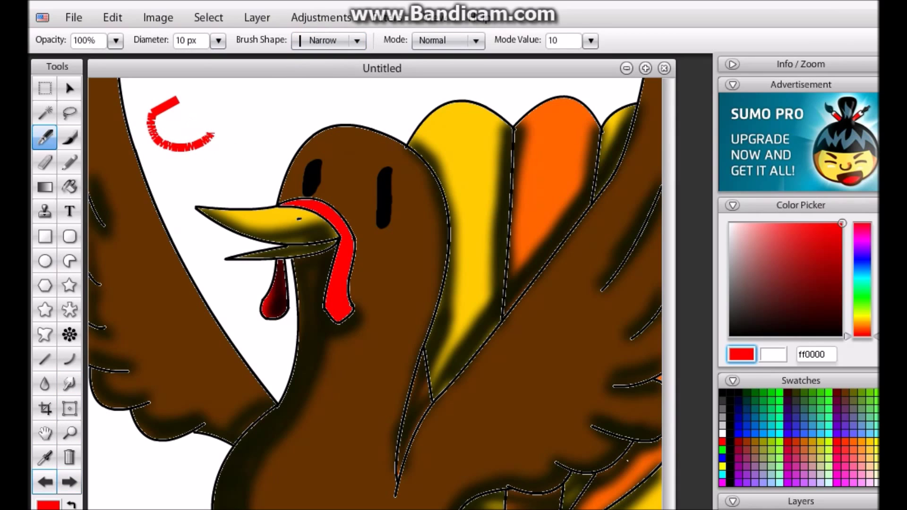
pyautogui.hotkey('ctrl', 'z')
# - Handwrite "Gobble" in red above the turkey's head using the Round brush shape
pyautogui.click(357, 40)
pyautogui.click(320, 77)
pyautogui.moveTo(176, 113); pyautogui.dragTo(230, 170)
pyautogui.moveTo(265, 133); pyautogui.dragTo(263, 137)
pyautogui.moveTo(272, 95); pyautogui.dragTo(276, 145)
pyautogui.moveTo(322, 90); pyautogui.dragTo(326, 134)
pyautogui.moveTo(373, 92); pyautogui.dragTo(371, 130)
pyautogui.moveTo(381, 128); pyautogui.dragTo(406, 140)
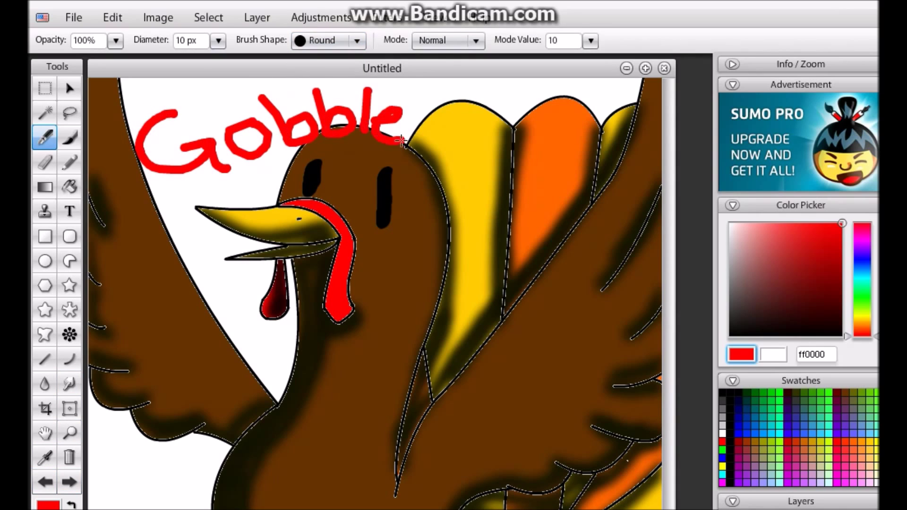
# - Handwrite a second red "Gobble" slanting down from the neck across the right wing
pyautogui.scroll(-2, 406, 141)
pyautogui.moveTo(403, 212); pyautogui.dragTo(369, 260)
pyautogui.hotkey('ctrl', 'z')
pyautogui.moveTo(442, 238)
pyautogui.mouseDown()
pyautogui.moveTo(425, 232)
pyautogui.moveTo(415, 274)
pyautogui.mouseUp()
pyautogui.moveTo(437, 283); pyautogui.dragTo(435, 287)
pyautogui.moveTo(456, 258); pyautogui.dragTo(470, 309)
pyautogui.moveTo(492, 269); pyautogui.dragTo(484, 331)
pyautogui.moveTo(535, 269); pyautogui.dragTo(522, 340)
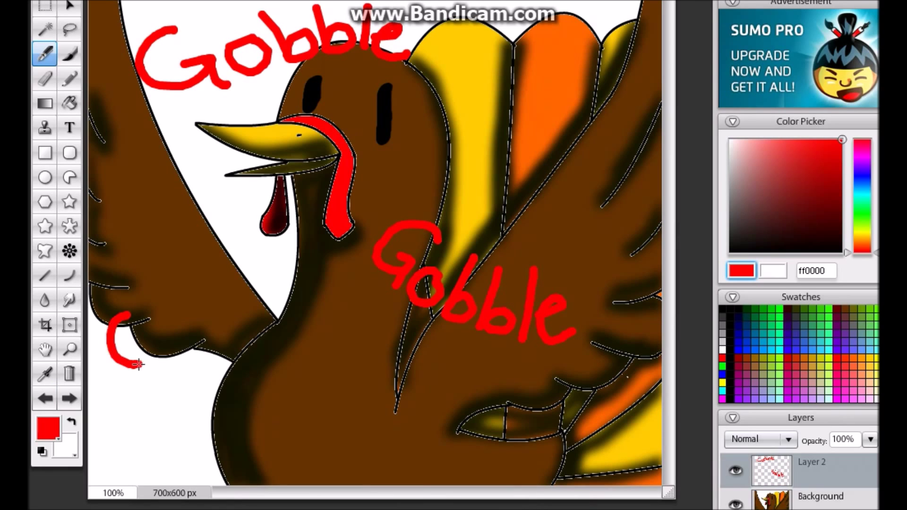
# - Handwrite a third red "Gobble" slanting up across the lower left wing to the neck
pyautogui.moveTo(251, 295); pyautogui.dragTo(288, 302)
pyautogui.moveTo(288, 246); pyautogui.dragTo(298, 288)
pyautogui.moveTo(307, 274); pyautogui.dragTo(339, 267)
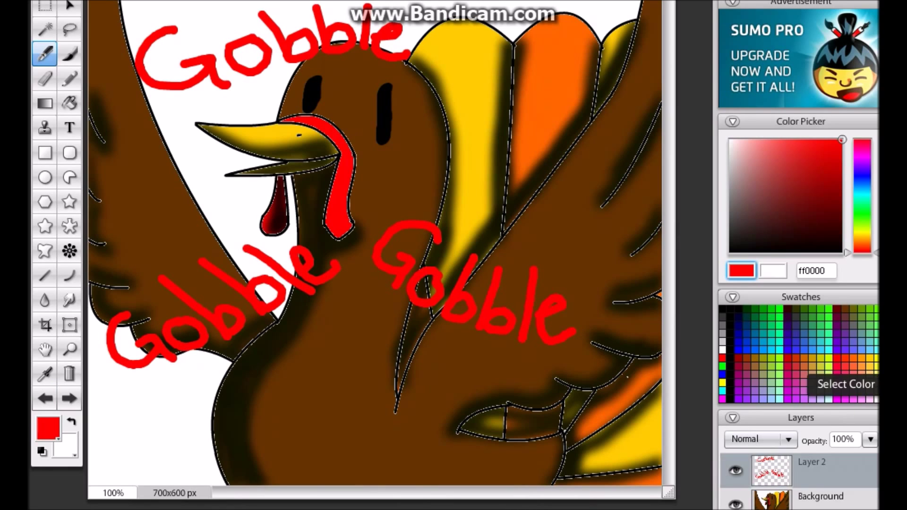
# - Set the colour to ff3300, the diameter to 15 px and the stroke mode to Ink Wet Edges, undoing a test stroke
pyautogui.click(801, 367)
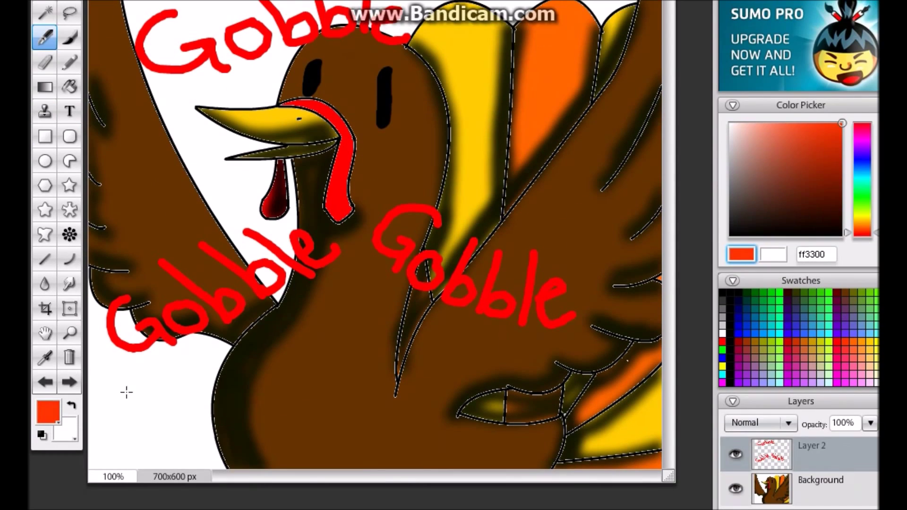
pyautogui.click(45, 382)
pyautogui.click(465, 58)
pyautogui.click(435, 89)
pyautogui.moveTo(120, 387); pyautogui.dragTo(133, 416)
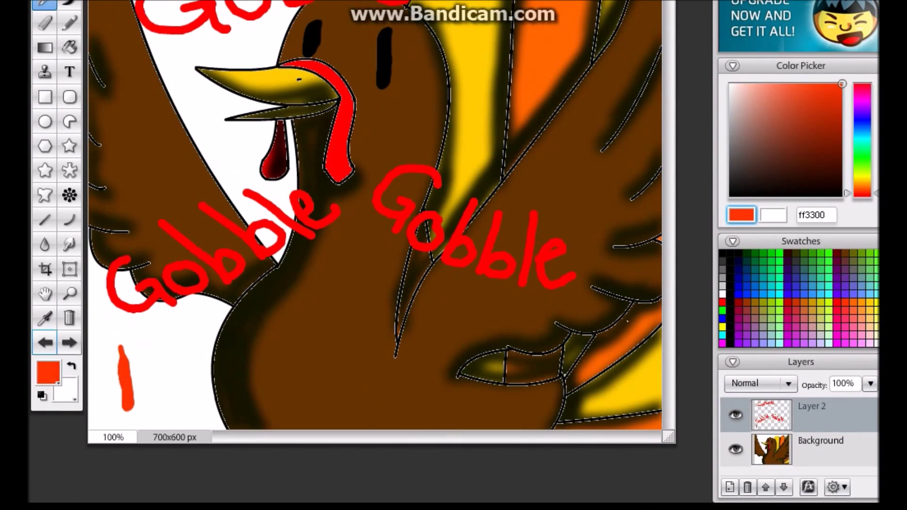
pyautogui.click(45, 343)
pyautogui.click(456, 0)
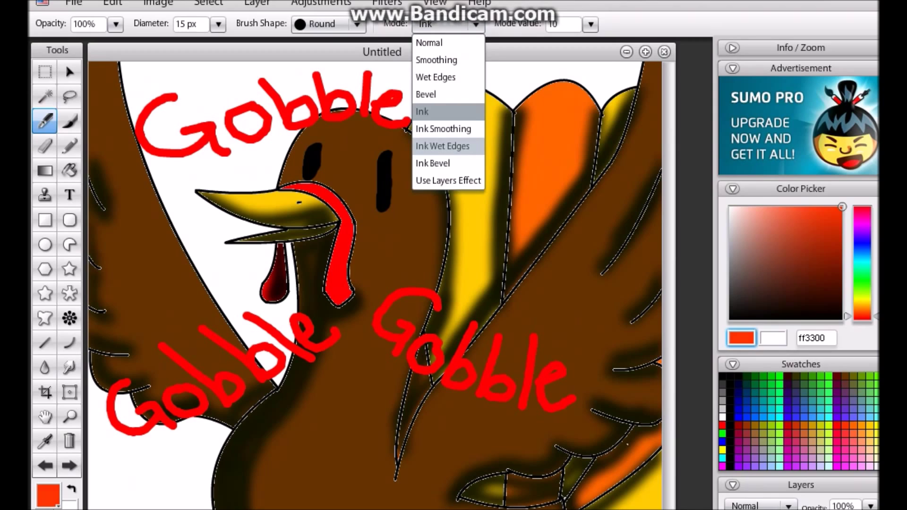
pyautogui.click(446, 21)
# - Try handwriting "Happy" below the left wing and undo all of its strokes
pyautogui.moveTo(116, 334); pyautogui.dragTo(118, 398)
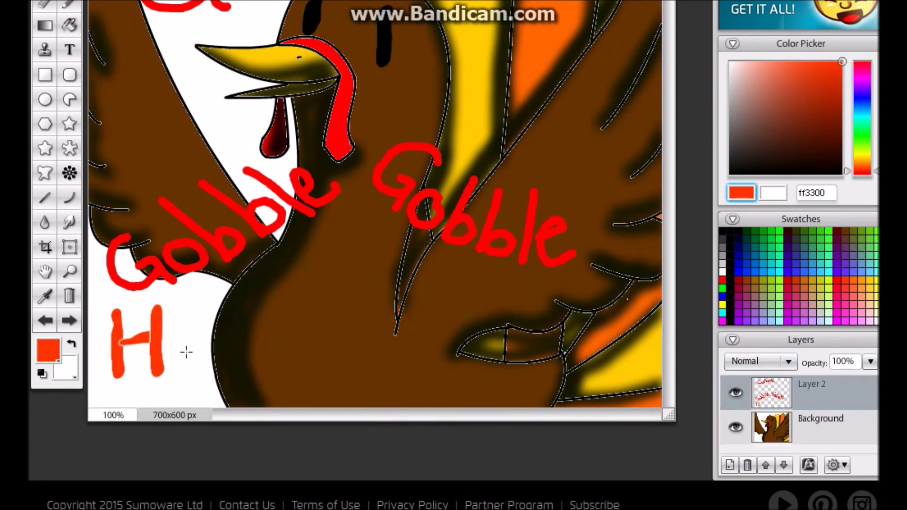
pyautogui.moveTo(210, 337)
pyautogui.mouseDown()
pyautogui.moveTo(222, 367)
pyautogui.moveTo(246, 359)
pyautogui.mouseUp()
pyautogui.moveTo(287, 327); pyautogui.dragTo(298, 360)
pyautogui.moveTo(334, 320)
pyautogui.mouseDown()
pyautogui.moveTo(359, 350)
pyautogui.moveTo(399, 360)
pyautogui.mouseUp()
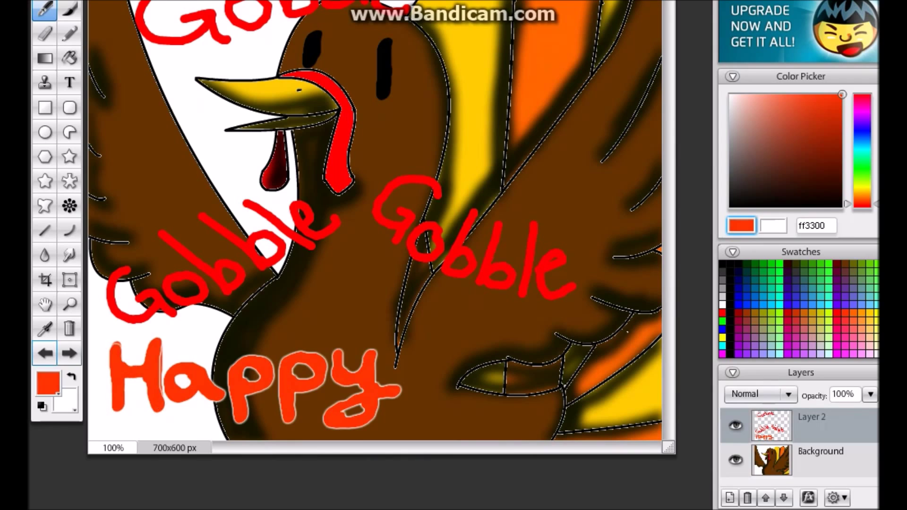
pyautogui.hotkey('ctrl', 'z')
pyautogui.hotkey('ctrl', 'z')
pyautogui.hotkey('ctrl', 'z')
pyautogui.hotkey('ctrl', 'z')
pyautogui.hotkey('ctrl', 'z')
pyautogui.hotkey('ctrl', 'z')
# - Handwrite "Happy" in ff3300 below the left wing, running onto the turkey's chest
pyautogui.moveTo(116, 349); pyautogui.dragTo(119, 416)
pyautogui.moveTo(149, 340); pyautogui.dragTo(151, 415)
pyautogui.moveTo(118, 378)
pyautogui.mouseDown()
pyautogui.moveTo(151, 375)
pyautogui.moveTo(213, 416)
pyautogui.mouseUp()
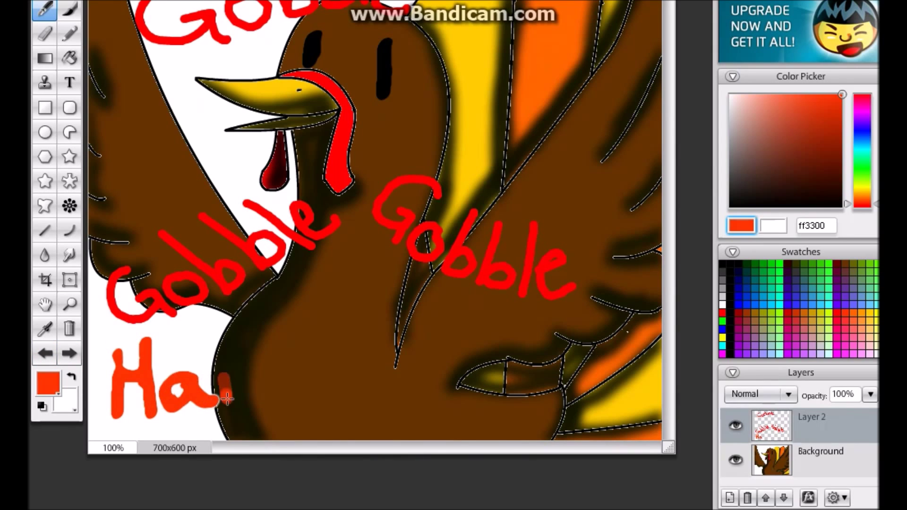
pyautogui.moveTo(225, 370); pyautogui.dragTo(226, 432)
pyautogui.moveTo(226, 377); pyautogui.dragTo(231, 402)
pyautogui.moveTo(277, 369); pyautogui.dragTo(281, 425)
pyautogui.moveTo(323, 371); pyautogui.dragTo(340, 404)
pyautogui.moveTo(359, 371); pyautogui.dragTo(390, 399)
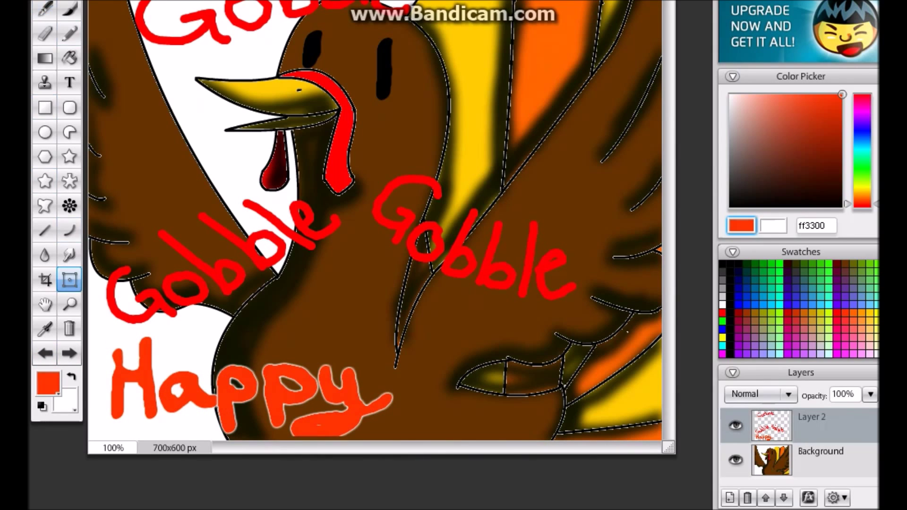
# - Move the word "Happy" and rotate it counterclockwise so that it slants upward
pyautogui.moveTo(117, 396); pyautogui.dragTo(126, 364)
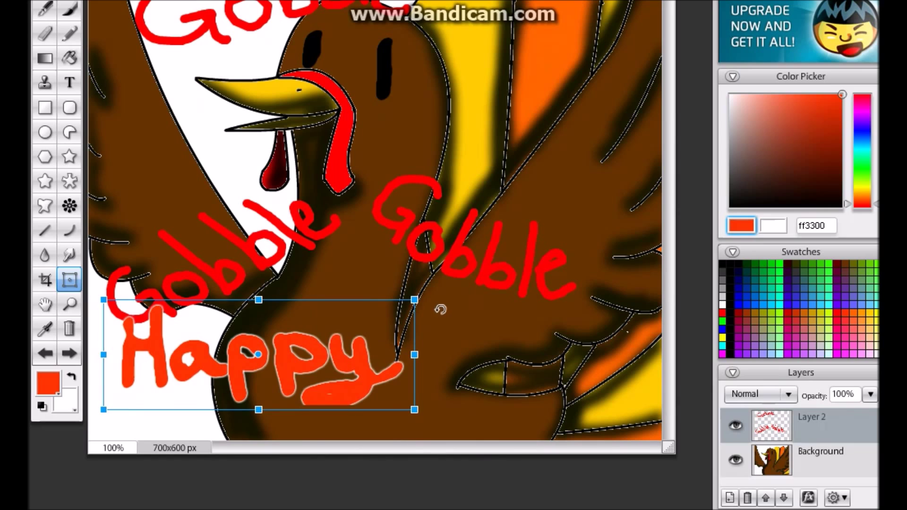
pyautogui.moveTo(441, 310); pyautogui.dragTo(425, 274)
pyautogui.moveTo(118, 378)
pyautogui.mouseDown()
pyautogui.moveTo(111, 302)
pyautogui.moveTo(111, 354)
pyautogui.mouseUp()
# - Try handwriting a second word starting with "T" in ff3300 beneath the slanted "Happy" on the turkey's chest
pyautogui.press('b')
pyautogui.moveTo(326, 399)
pyautogui.mouseDown()
pyautogui.moveTo(312, 399)
pyautogui.moveTo(427, 395)
pyautogui.mouseUp()
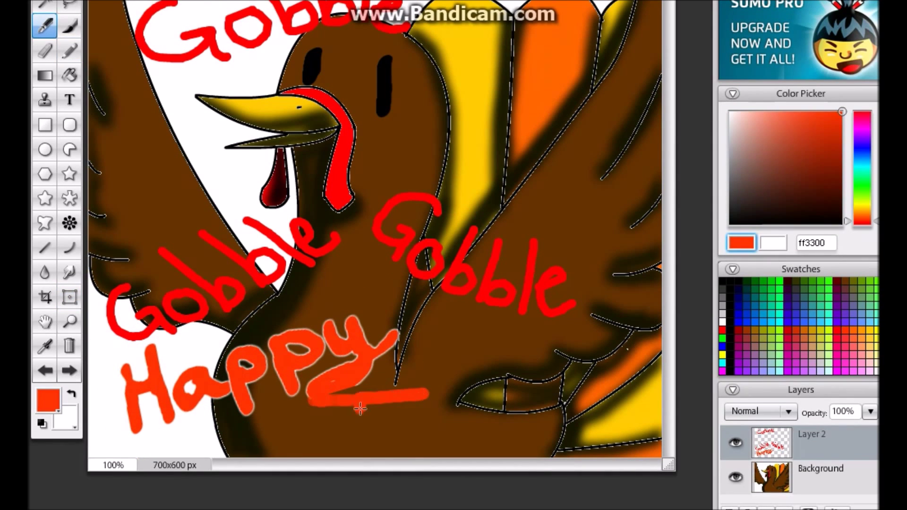
pyautogui.moveTo(360, 408); pyautogui.dragTo(357, 453)
pyautogui.moveTo(380, 404); pyautogui.dragTo(396, 456)
pyautogui.moveTo(425, 425); pyautogui.dragTo(444, 454)
pyautogui.moveTo(468, 388); pyautogui.dragTo(482, 456)
pyautogui.moveTo(524, 421); pyautogui.dragTo(501, 455)
# - Undo all strokes of the second word and the word "Happy" above it
pyautogui.hotkey('ctrl', 'z')
pyautogui.hotkey('ctrl', 'z')
pyautogui.hotkey('ctrl', 'z')
pyautogui.hotkey('ctrl', 'z')
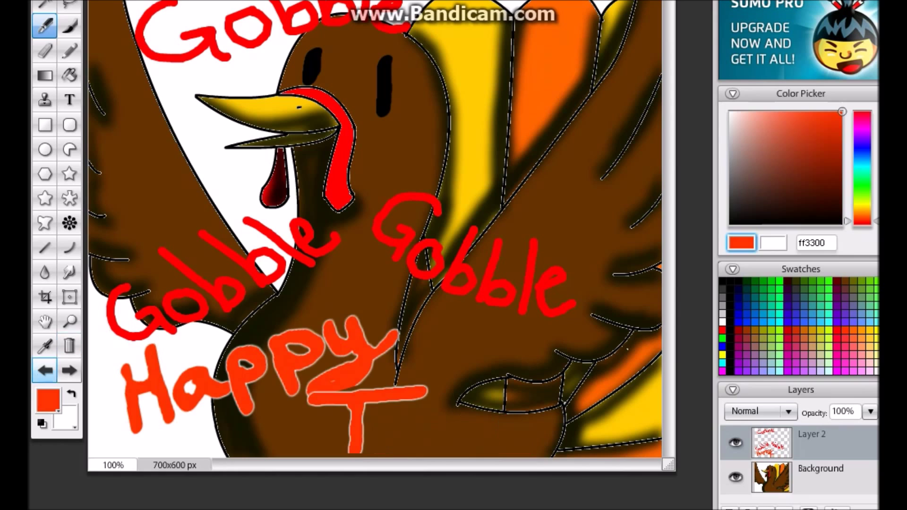
pyautogui.hotkey('ctrl', 'z')
pyautogui.hotkey('ctrl', 'z')
pyautogui.hotkey('ctrl', 'z')
# - Move the "Gobble" beside the left wing up onto the yellow and orange tail feathers and rotate it slightly clockwise
pyautogui.hotkey('ctrl', 't')
pyautogui.moveTo(307, 302)
pyautogui.mouseDown()
pyautogui.moveTo(307, 247)
pyautogui.moveTo(484, 181)
pyautogui.moveTo(602, 114)
pyautogui.mouseUp()
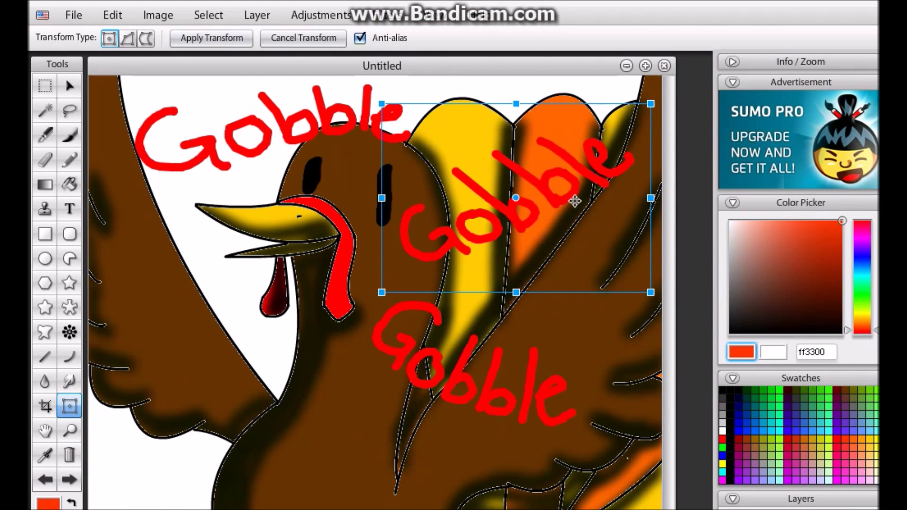
pyautogui.moveTo(400, 252); pyautogui.dragTo(394, 209)
pyautogui.moveTo(402, 260); pyautogui.dragTo(399, 236)
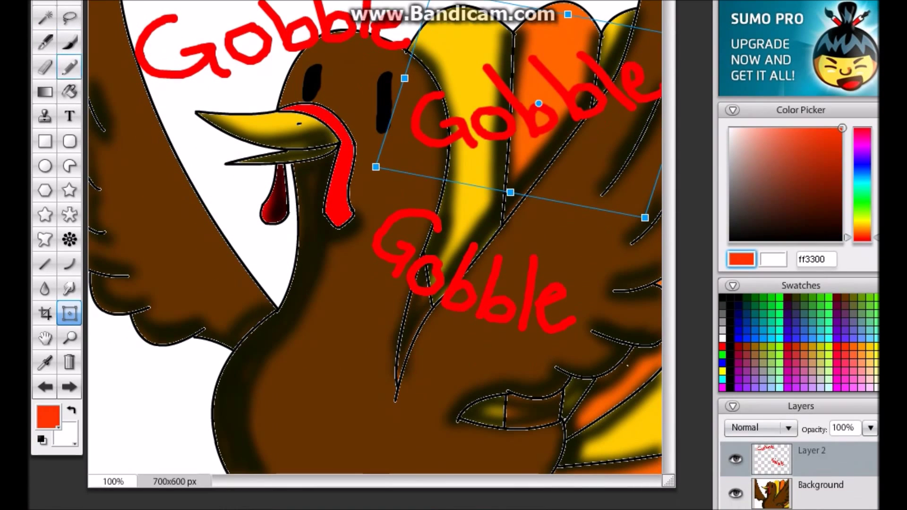
# - Handwrite "Happy" in ff3300 across the lower part of the left wing, ending at the turkey's neck
pyautogui.click(44, 113)
pyautogui.moveTo(106, 273); pyautogui.dragTo(106, 329)
pyautogui.moveTo(142, 256); pyautogui.dragTo(142, 334)
pyautogui.moveTo(108, 301); pyautogui.dragTo(147, 296)
pyautogui.moveTo(182, 303)
pyautogui.mouseDown()
pyautogui.moveTo(182, 331)
pyautogui.moveTo(199, 356)
pyautogui.mouseUp()
pyautogui.moveTo(198, 302); pyautogui.dragTo(203, 320)
pyautogui.moveTo(238, 237); pyautogui.dragTo(240, 293)
pyautogui.moveTo(240, 239); pyautogui.dragTo(242, 258)
pyautogui.moveTo(274, 236)
pyautogui.mouseDown()
pyautogui.moveTo(288, 258)
pyautogui.moveTo(361, 281)
pyautogui.mouseUp()
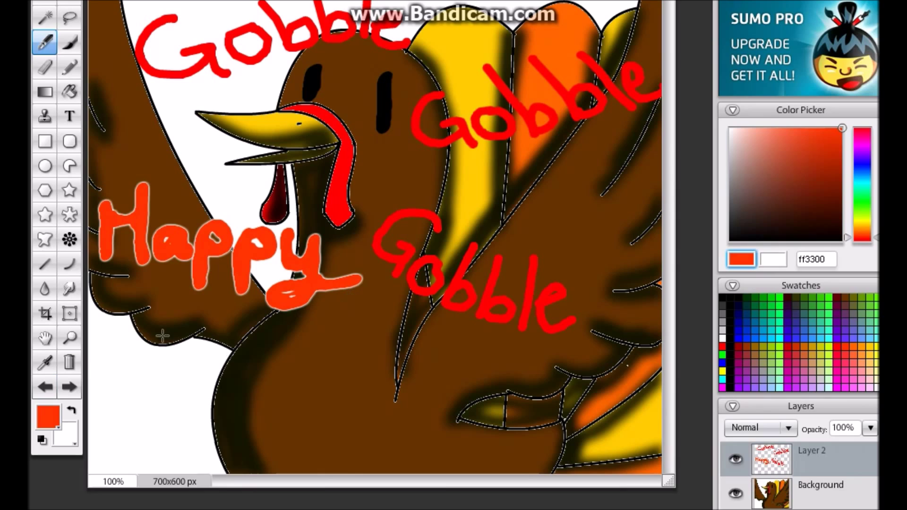
# - Handwrite "Thank" in ff3300 below "Happy", undoing misplaced strokes around the "k"
pyautogui.moveTo(119, 325); pyautogui.dragTo(208, 321)
pyautogui.moveTo(156, 326); pyautogui.dragTo(153, 381)
pyautogui.moveTo(175, 312); pyautogui.dragTo(172, 383)
pyautogui.moveTo(174, 352); pyautogui.dragTo(195, 380)
pyautogui.moveTo(234, 352); pyautogui.dragTo(250, 378)
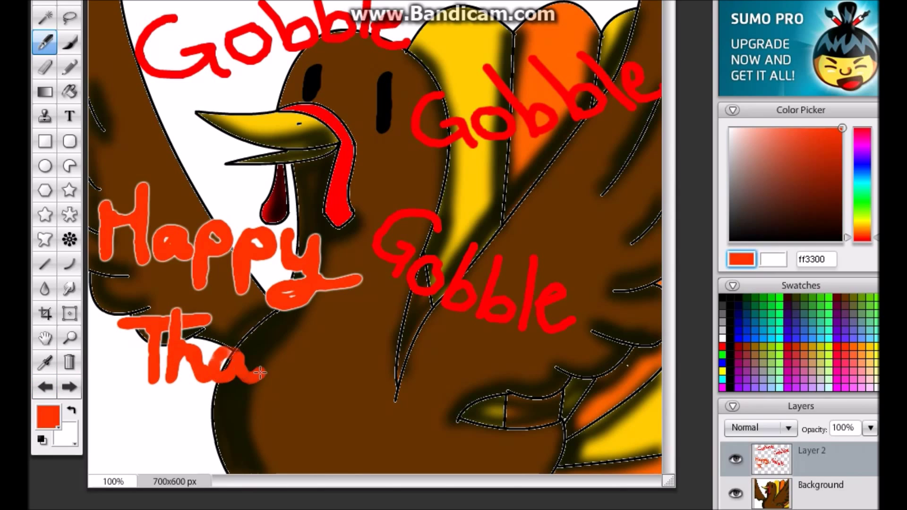
pyautogui.moveTo(266, 348); pyautogui.dragTo(305, 375)
pyautogui.moveTo(310, 317); pyautogui.dragTo(312, 389)
pyautogui.moveTo(342, 337); pyautogui.dragTo(347, 389)
pyautogui.hotkey('ctrl', 'z')
pyautogui.hotkey('ctrl', 'z')
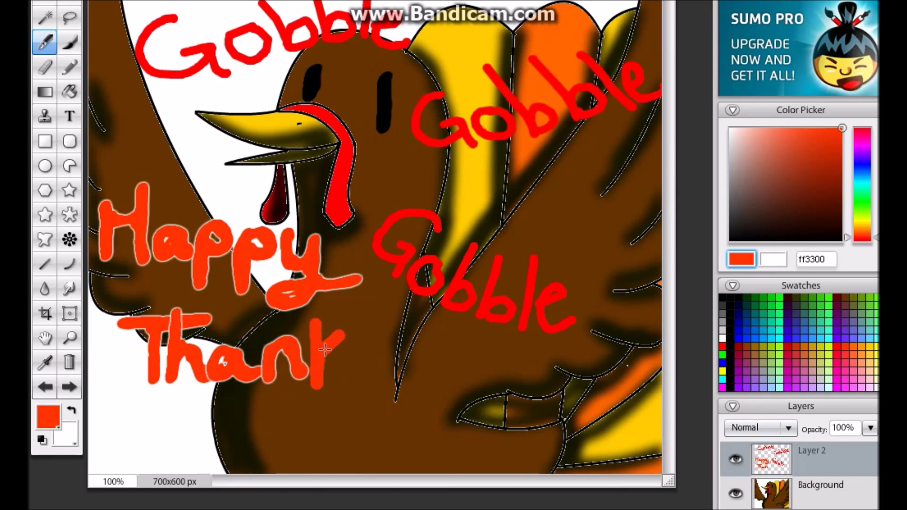
# - Continue the second word with "sgiving!" across the chest and right wing so the greeting reads "Happy Thanksgiving!"
pyautogui.moveTo(432, 367)
pyautogui.mouseDown()
pyautogui.moveTo(407, 430)
pyautogui.moveTo(456, 389)
pyautogui.mouseUp()
pyautogui.moveTo(448, 352); pyautogui.dragTo(451, 373)
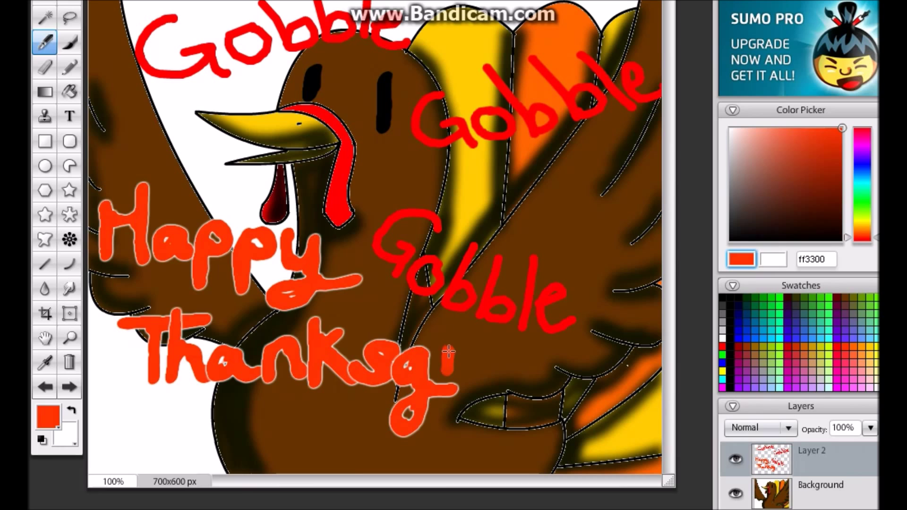
pyautogui.moveTo(533, 353)
pyautogui.mouseDown()
pyautogui.moveTo(560, 378)
pyautogui.moveTo(614, 394)
pyautogui.mouseUp()
# - Fill the white background areas around the turkey with ff9900 using the Paint Bucket
pyautogui.click(862, 231)
pyautogui.click(70, 91)
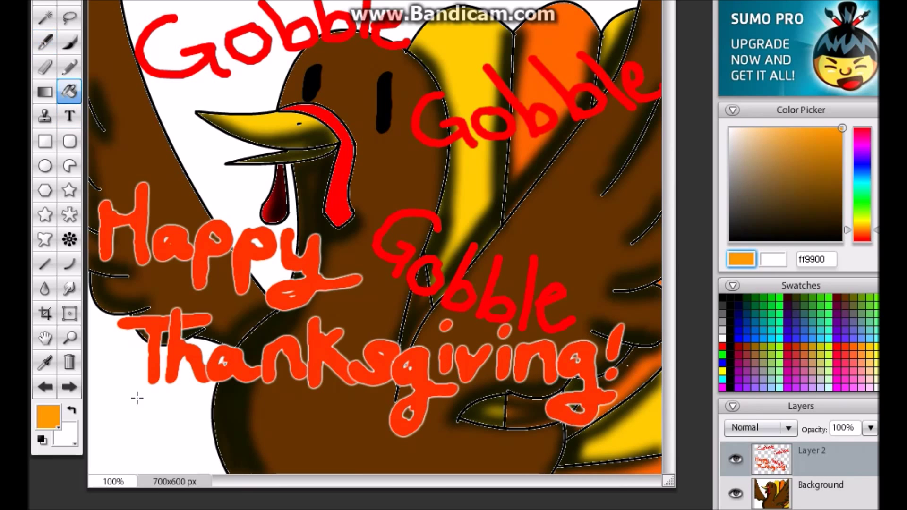
pyautogui.click(222, 94)
pyautogui.click(135, 395)
pyautogui.scroll(2, 280, 245)
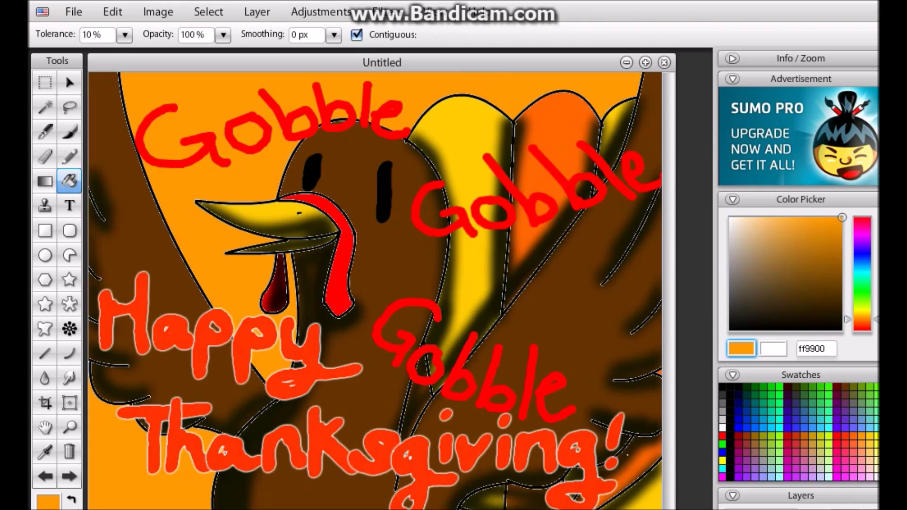
# - Handwrite a small "Epic" in ff0000 with the Pencil on the yellow feather at the lower right of the Background layer
pyautogui.scroll(-2, 280, 334)
pyautogui.click(70, 344)
pyautogui.click(548, 392)
pyautogui.click(70, 73)
pyautogui.click(730, 373)
pyautogui.click(722, 352)
pyautogui.moveTo(552, 372); pyautogui.dragTo(525, 352)
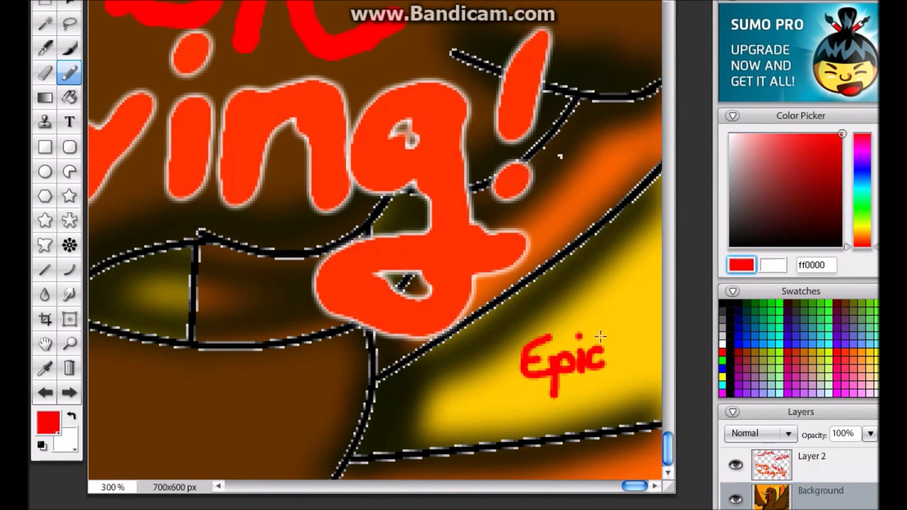